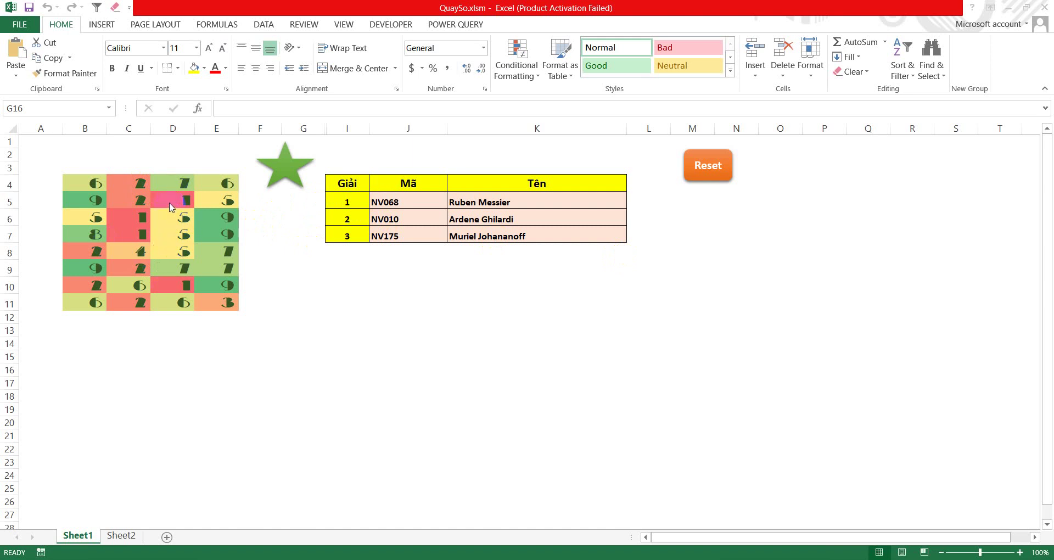
Clear the prize table with the Reset button.
{"action": "left_click", "coordinate": [697, 169]}
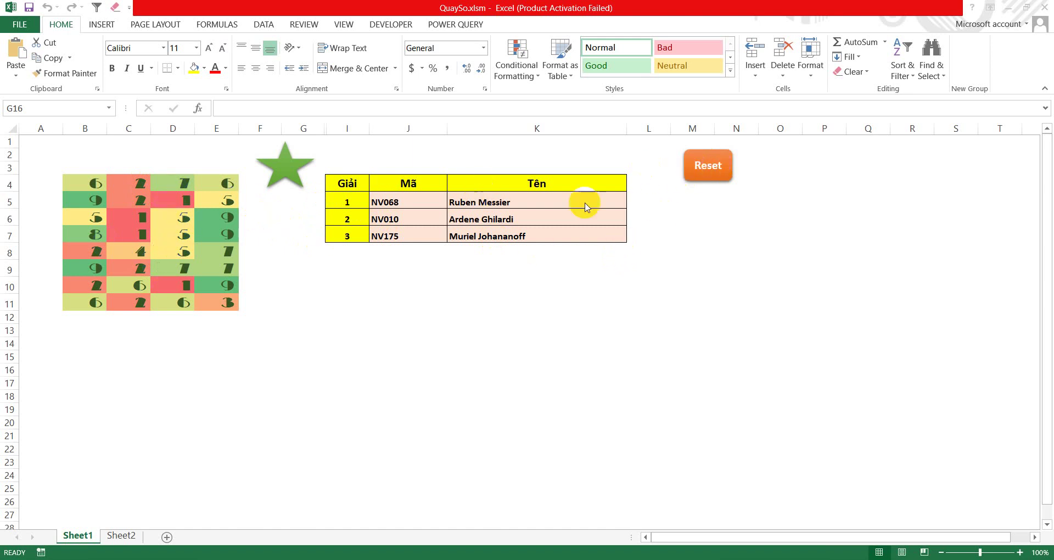
{"action": "left_click", "coordinate": [690, 174]}
{"action": "left_click", "coordinate": [690, 165]}
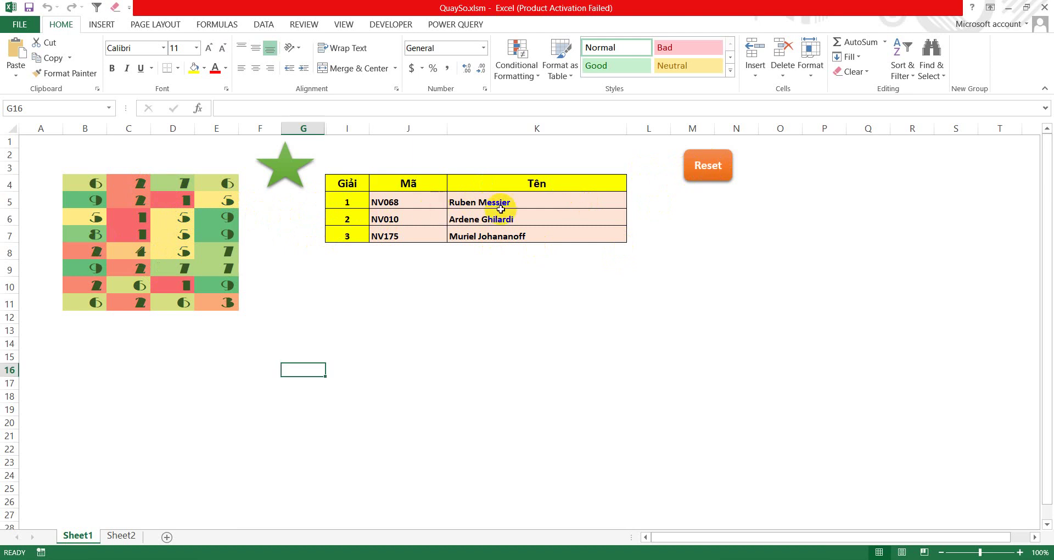
{"action": "left_click", "coordinate": [705, 165]}
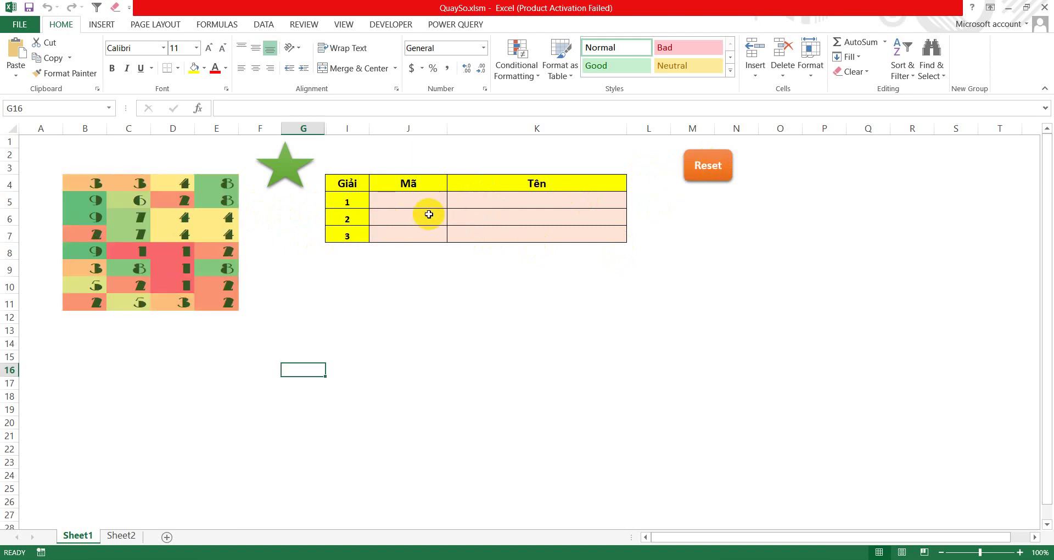
Draw the prize winners with the star shape, then reset the table to empty.
{"action": "left_click", "coordinate": [291, 173]}
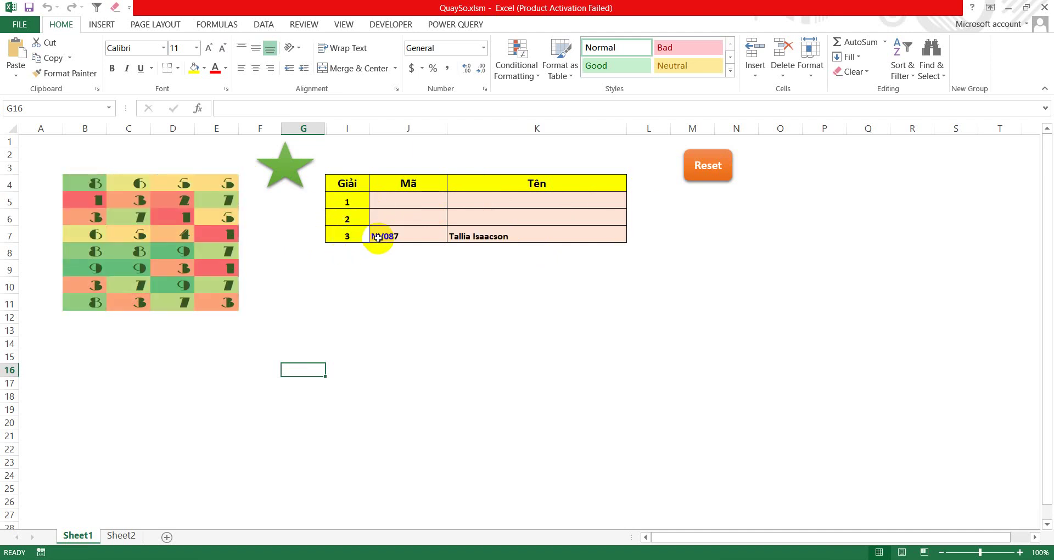
{"action": "left_click", "coordinate": [300, 183]}
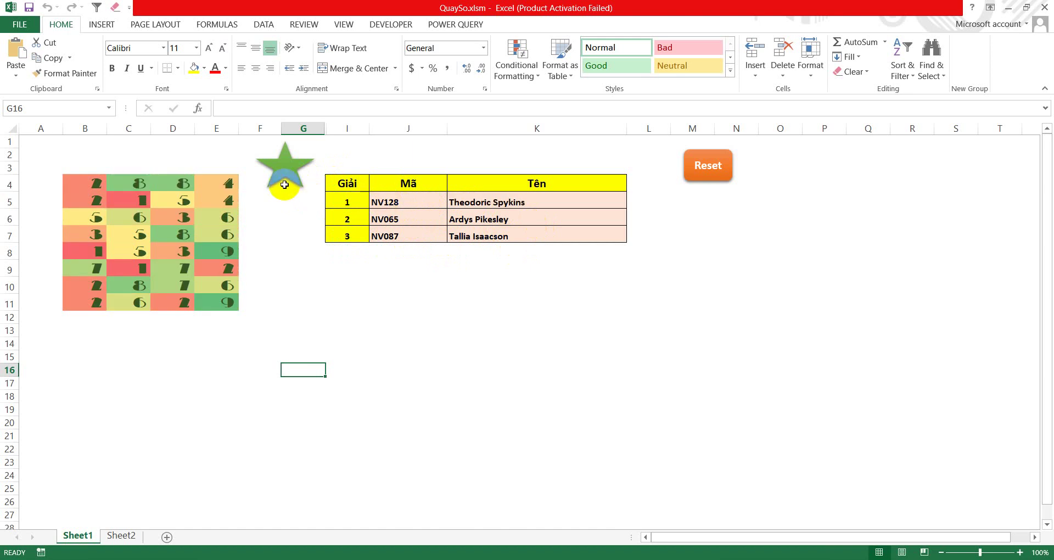
{"action": "left_click", "coordinate": [695, 179]}
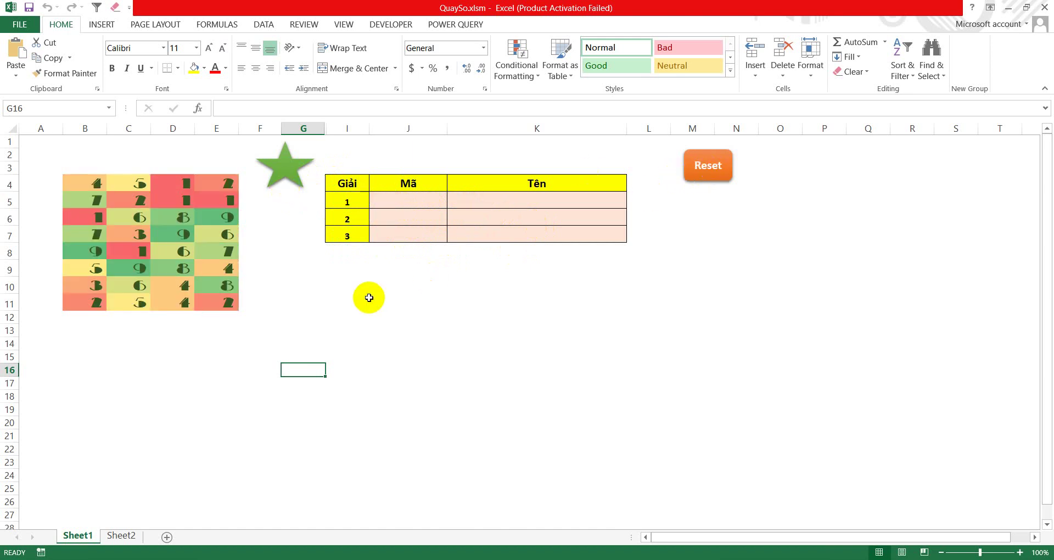
{"action": "left_click", "coordinate": [86, 182]}
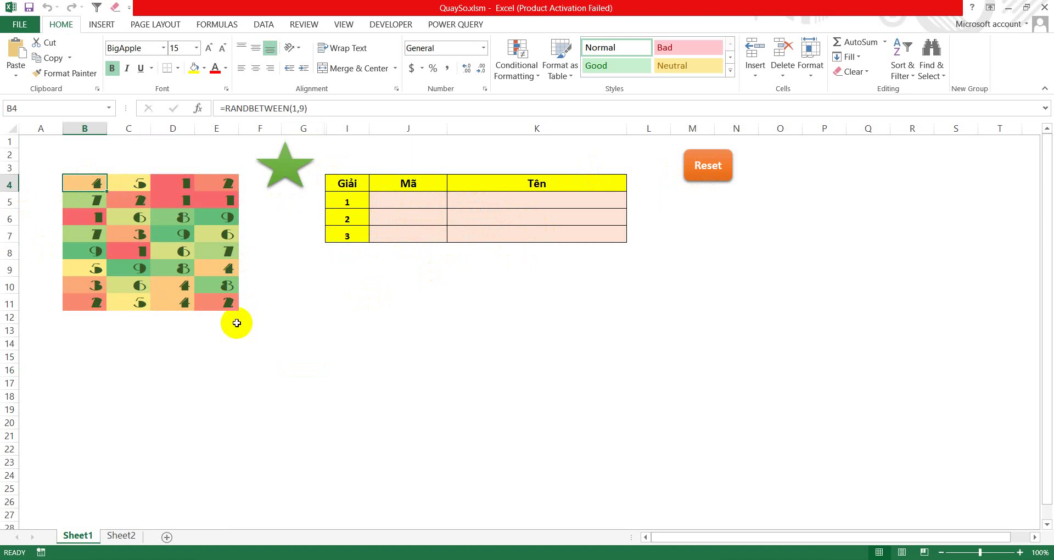
{"action": "left_click_drag", "start_coordinate": [92, 182], "coordinate": [225, 307]}
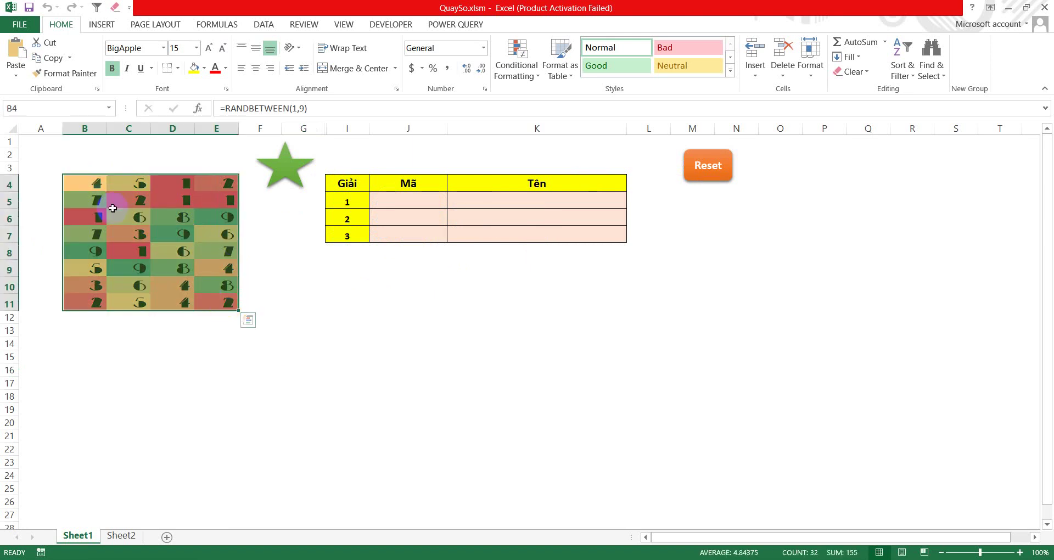
{"action": "left_click", "coordinate": [101, 184]}
{"action": "left_click", "coordinate": [142, 184]}
{"action": "left_click", "coordinate": [186, 184]}
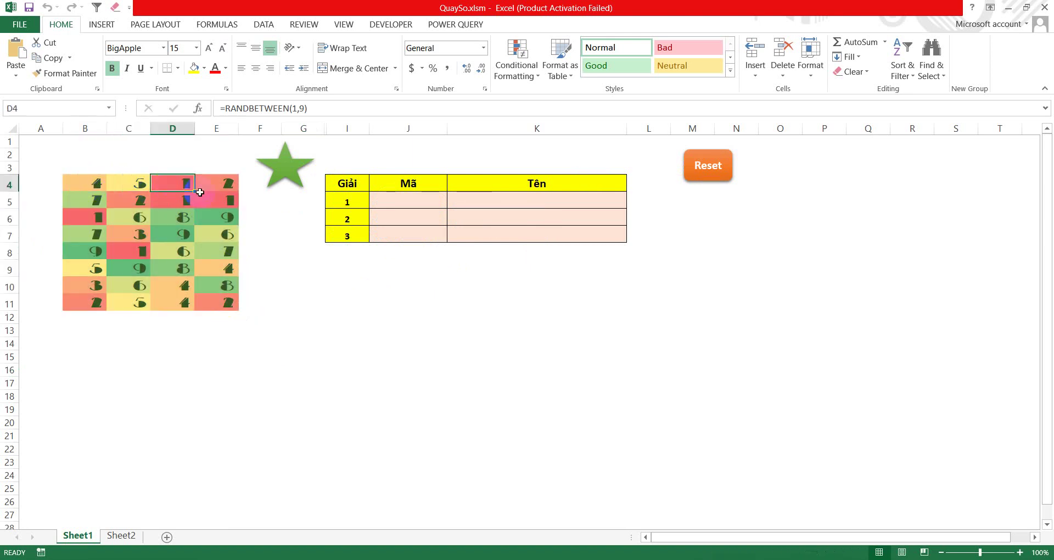
{"action": "left_click_drag", "start_coordinate": [72, 181], "coordinate": [217, 302]}
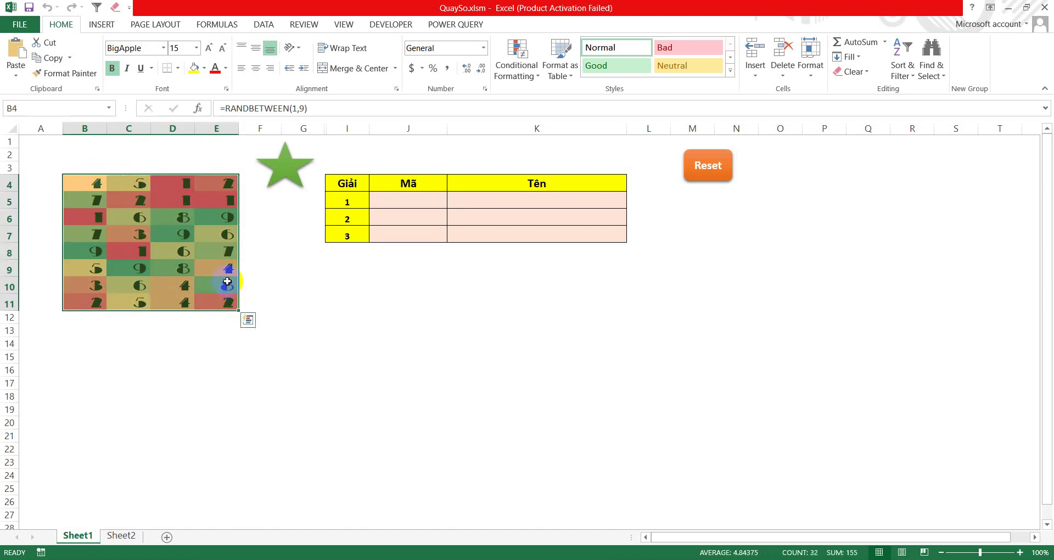
{"action": "left_click", "coordinate": [536, 74]}
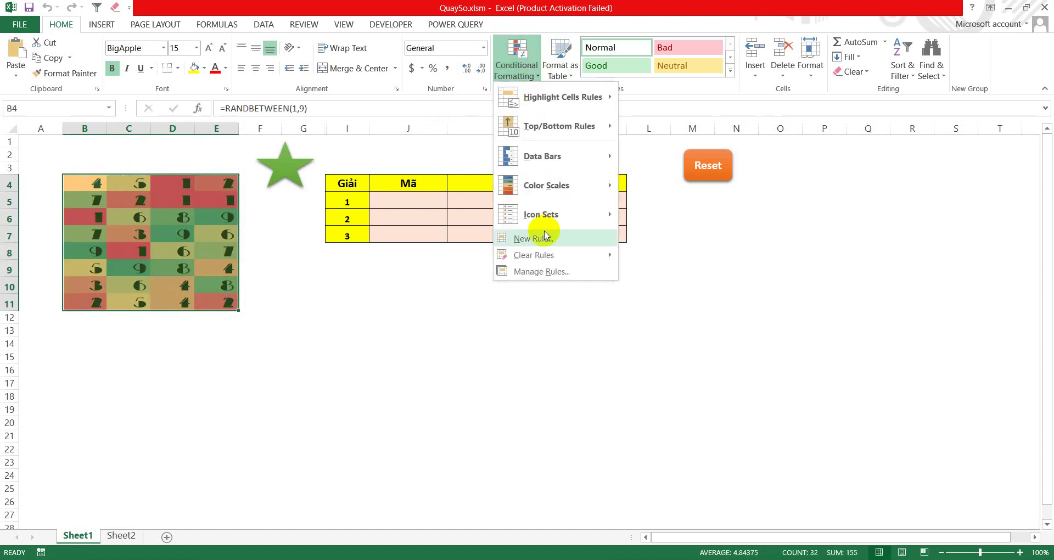
{"action": "left_click", "coordinate": [537, 270]}
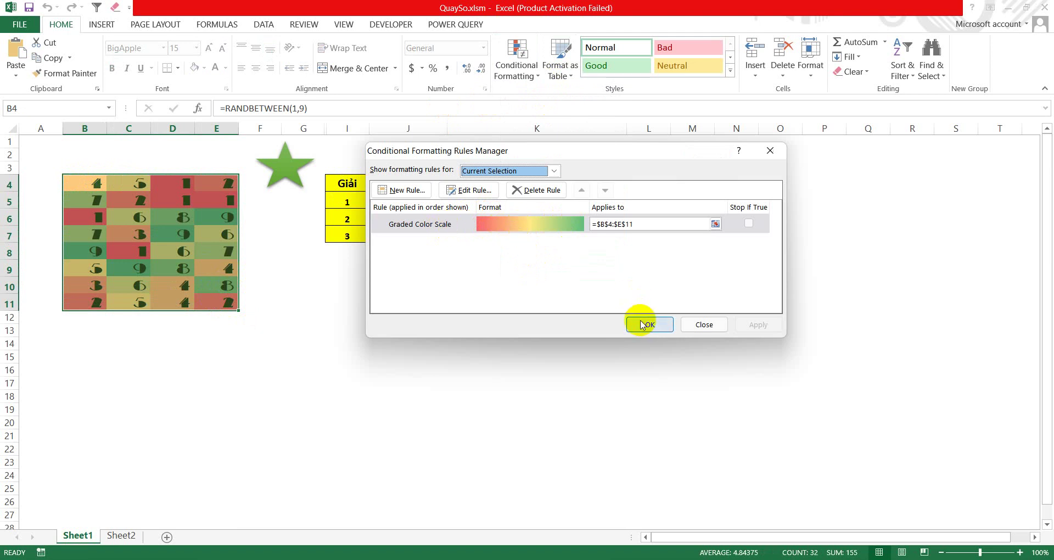
{"action": "left_click", "coordinate": [645, 325]}
{"action": "left_click", "coordinate": [400, 353]}
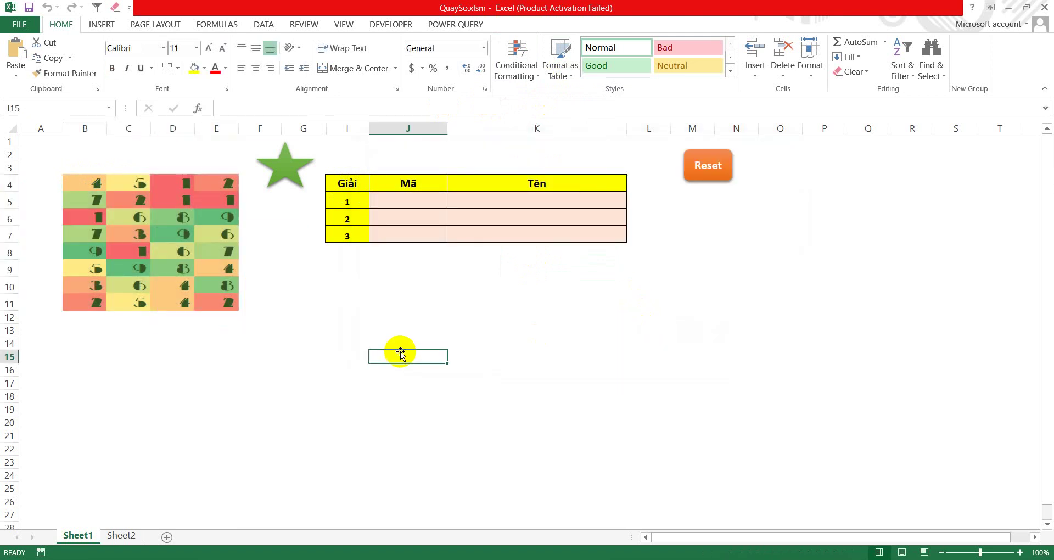
{"action": "type", "text": "5"}
{"action": "key", "text": "ctrl+Return"}
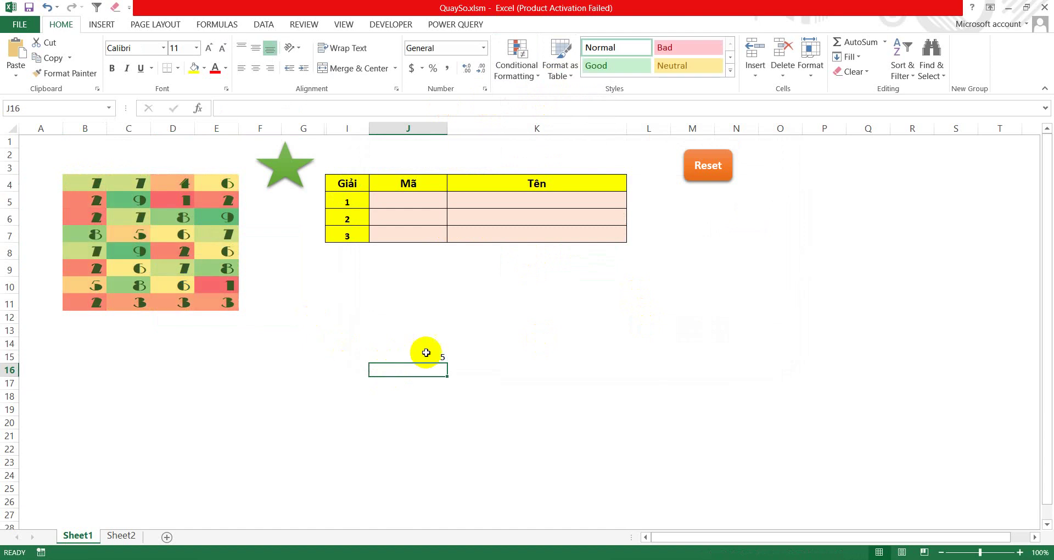
{"action": "key", "text": "Delete"}
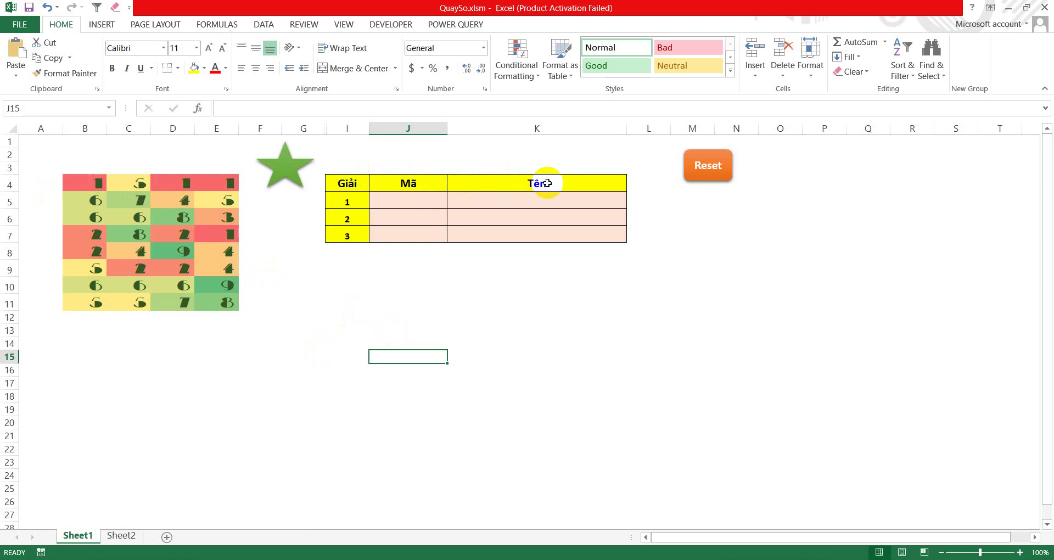
{"action": "left_click", "coordinate": [386, 198]}
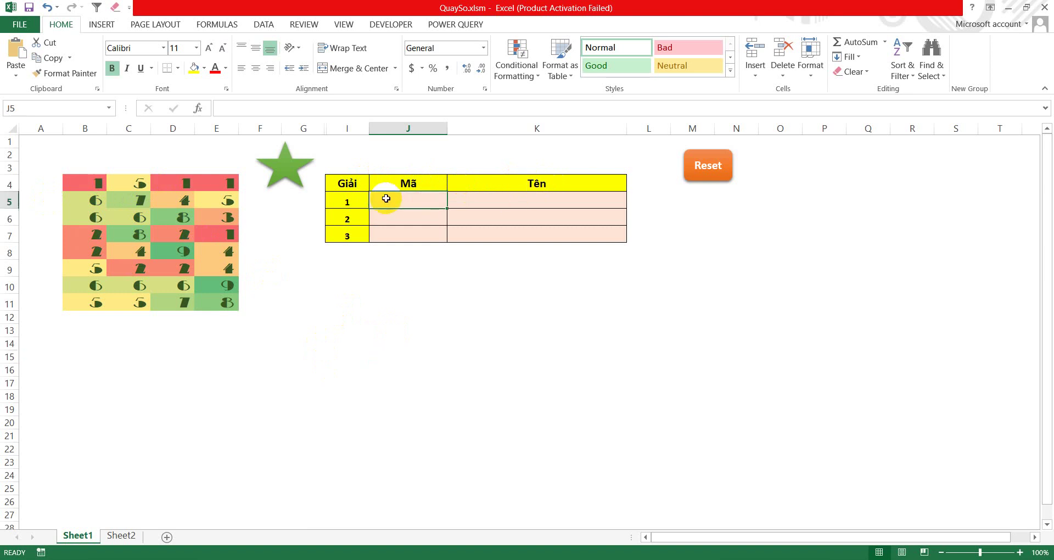
{"action": "key", "text": "alt+F11"}
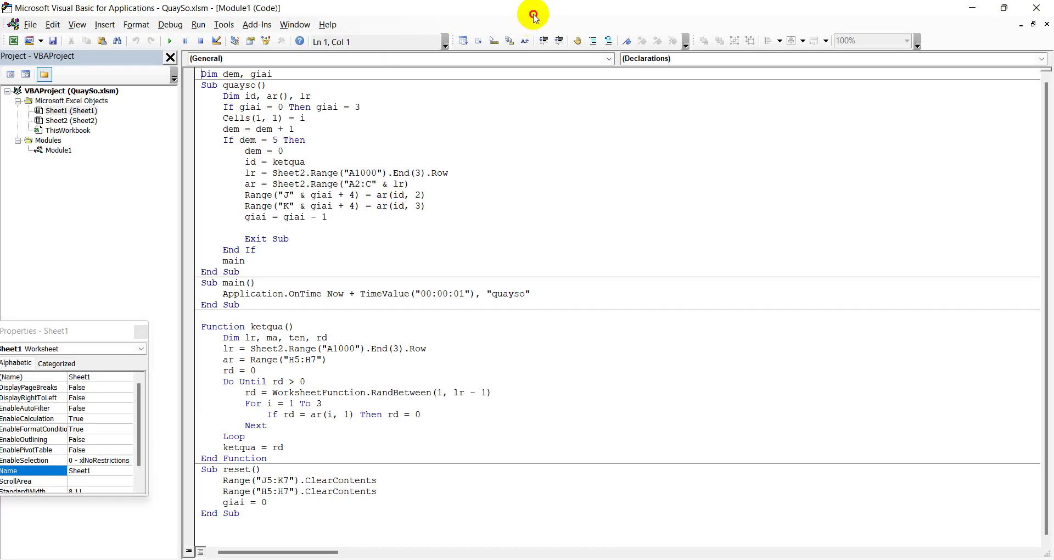
Snap the VBA editor to the right half with the Excel workbook beside it.
{"action": "key", "text": "super+Right"}
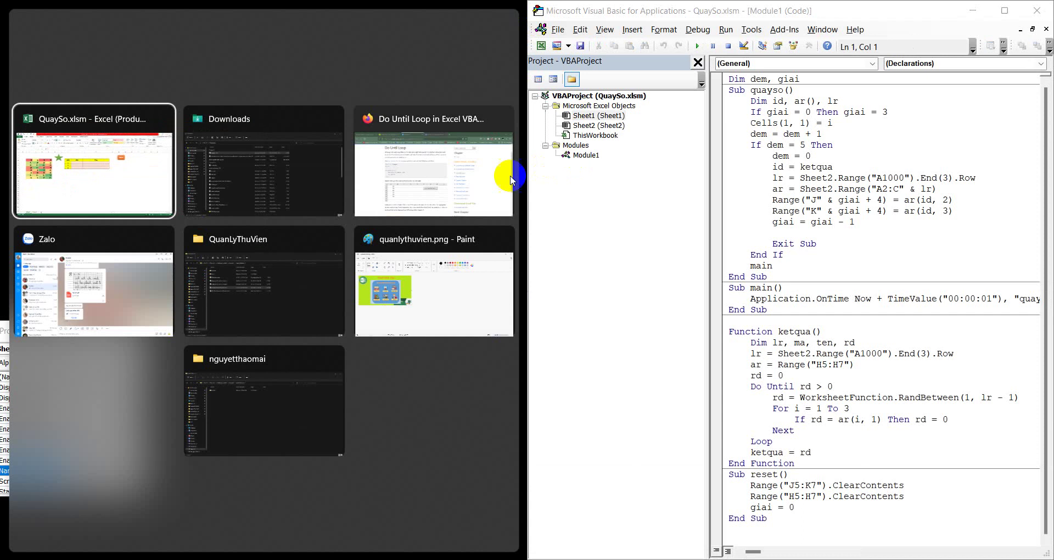
{"action": "left_click", "coordinate": [118, 172]}
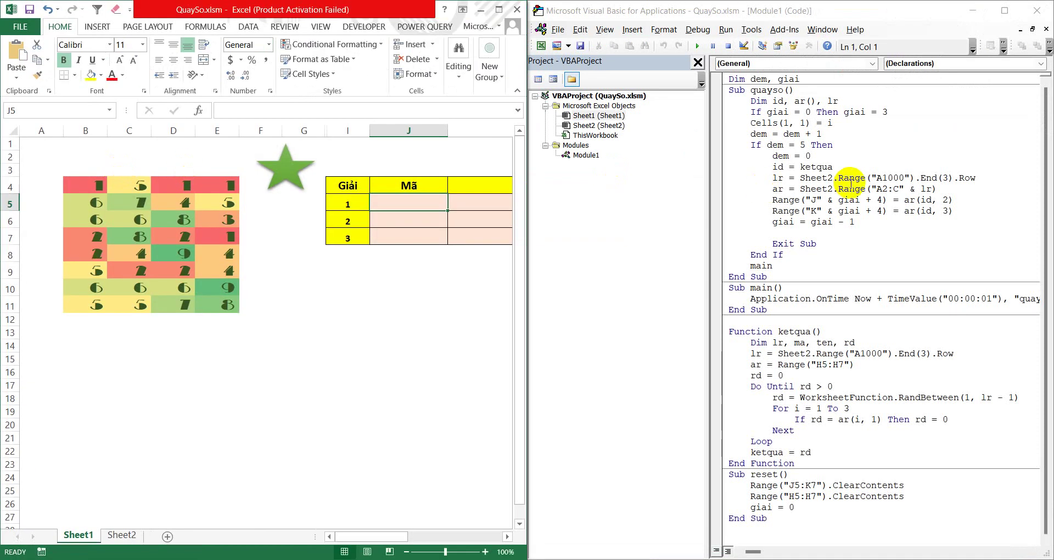
{"action": "left_click", "coordinate": [829, 305]}
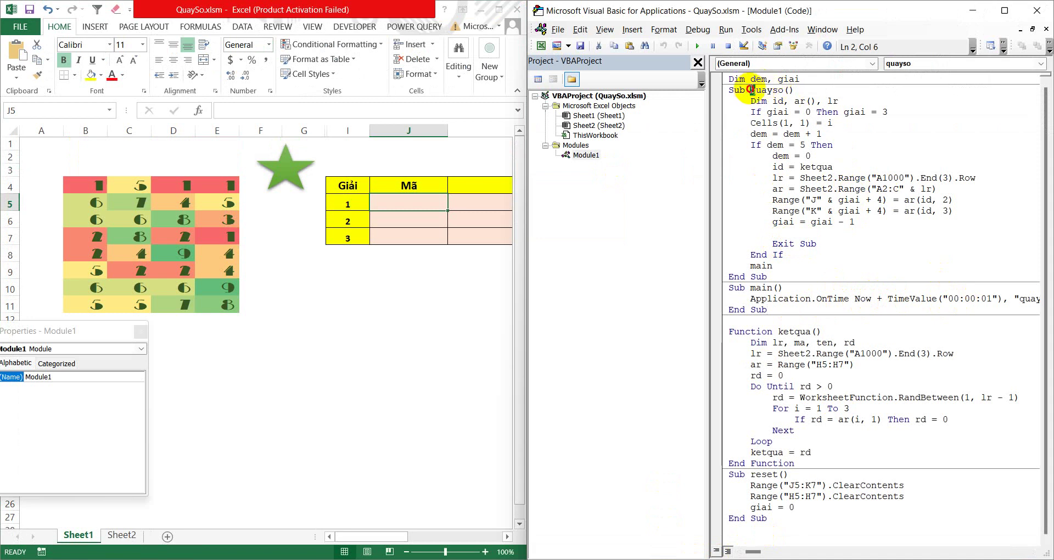
Highlight the quayso procedure name and the ketqua function, then show Sheet2.
{"action": "left_click_drag", "start_coordinate": [751, 90], "coordinate": [785, 93]}
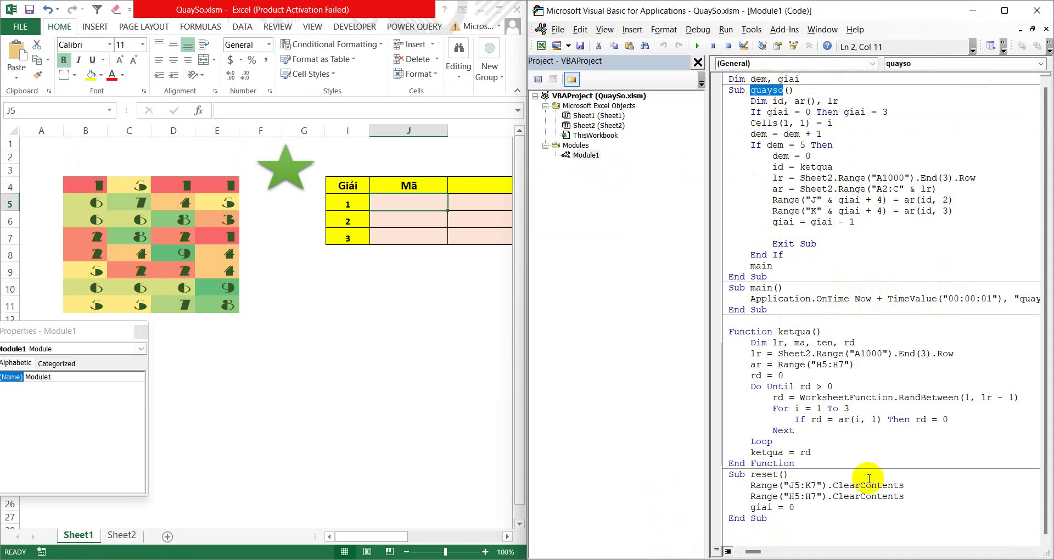
{"action": "left_click_drag", "start_coordinate": [728, 331], "coordinate": [841, 459]}
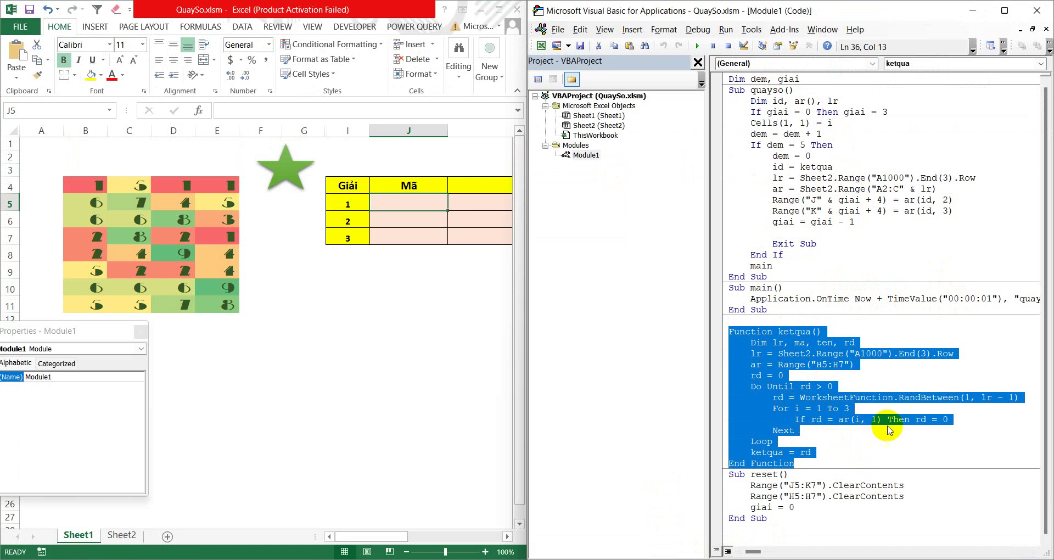
{"action": "left_click", "coordinate": [927, 386]}
{"action": "left_click", "coordinate": [125, 535]}
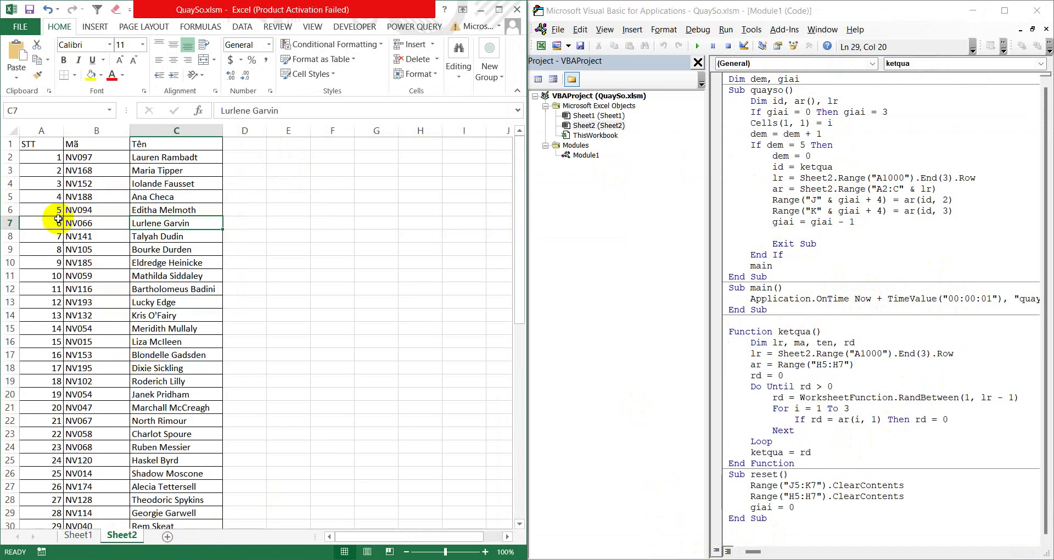
Check the first employee's code and name, jump to the list's end, then return to Sheet1.
{"action": "left_click", "coordinate": [50, 158]}
{"action": "left_click", "coordinate": [104, 159]}
{"action": "left_click", "coordinate": [140, 158]}
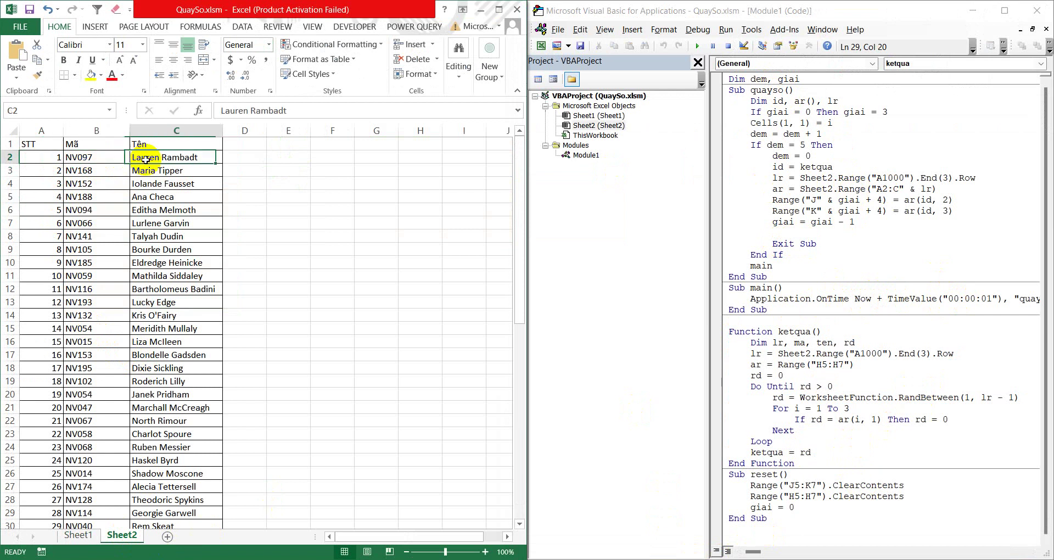
{"action": "key", "text": "ctrl+Down"}
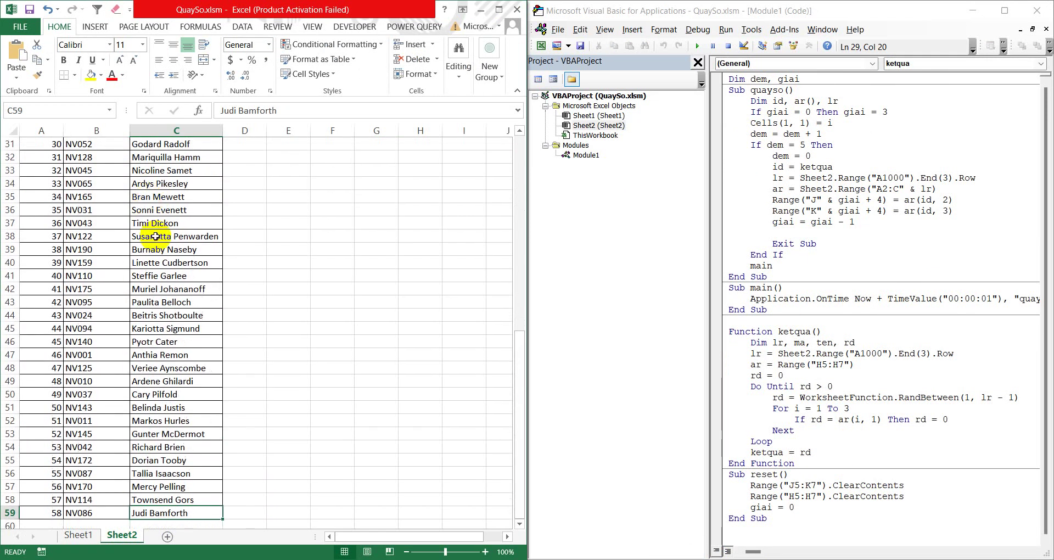
{"action": "scroll", "coordinate": [146, 258], "scroll_direction": "up", "scroll_amount": 10}
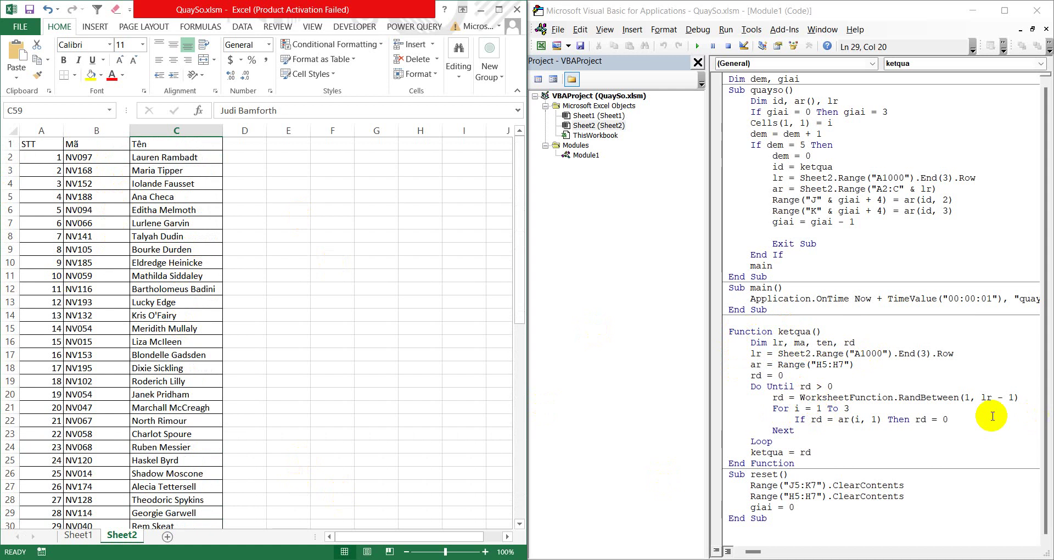
{"action": "left_click", "coordinate": [78, 535]}
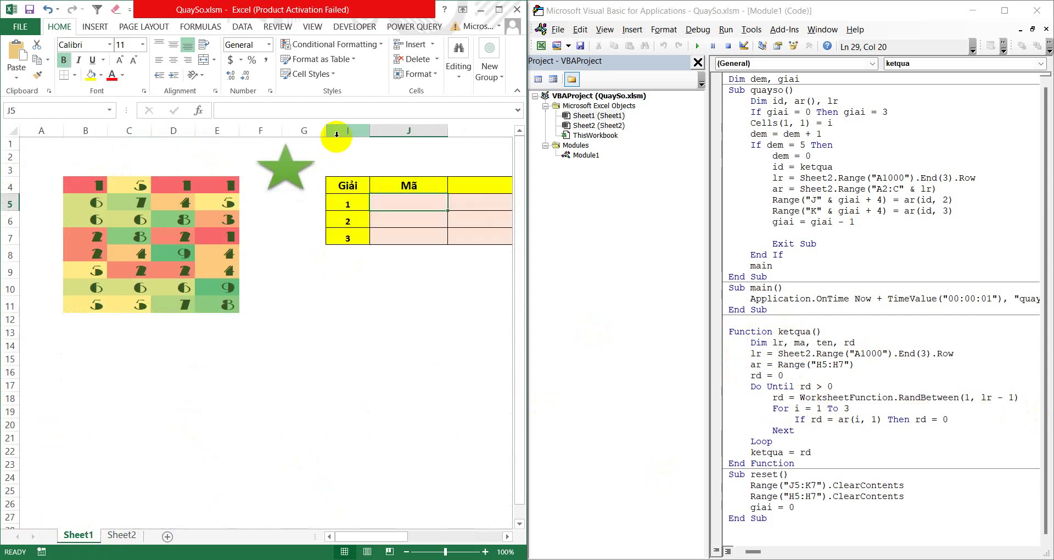
Unhide column H between G and I and inspect its empty cells H5, H6 and H7.
{"action": "left_click_drag", "start_coordinate": [327, 131], "coordinate": [363, 130]}
{"action": "left_click_drag", "start_coordinate": [349, 187], "coordinate": [342, 229]}
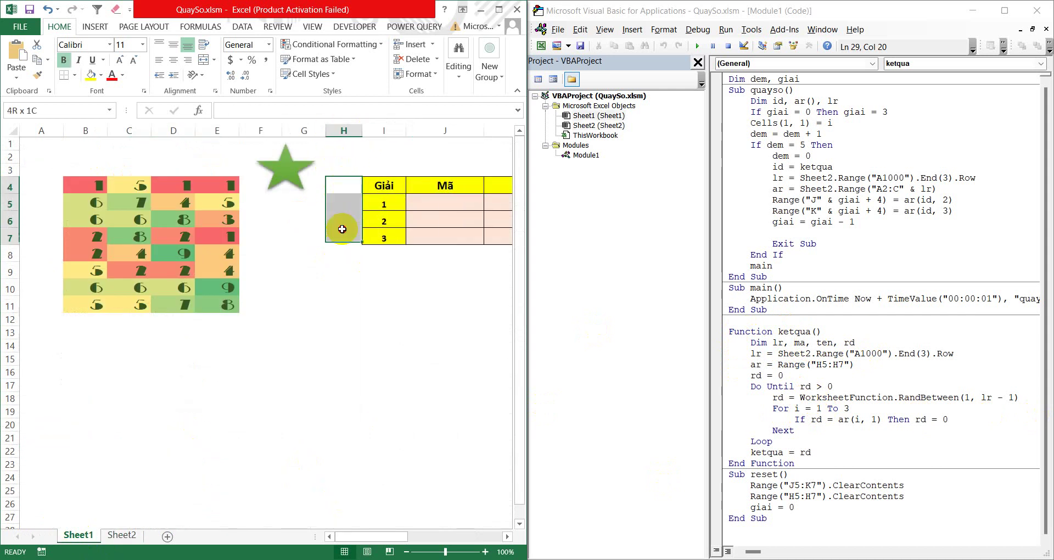
{"action": "left_click", "coordinate": [345, 204]}
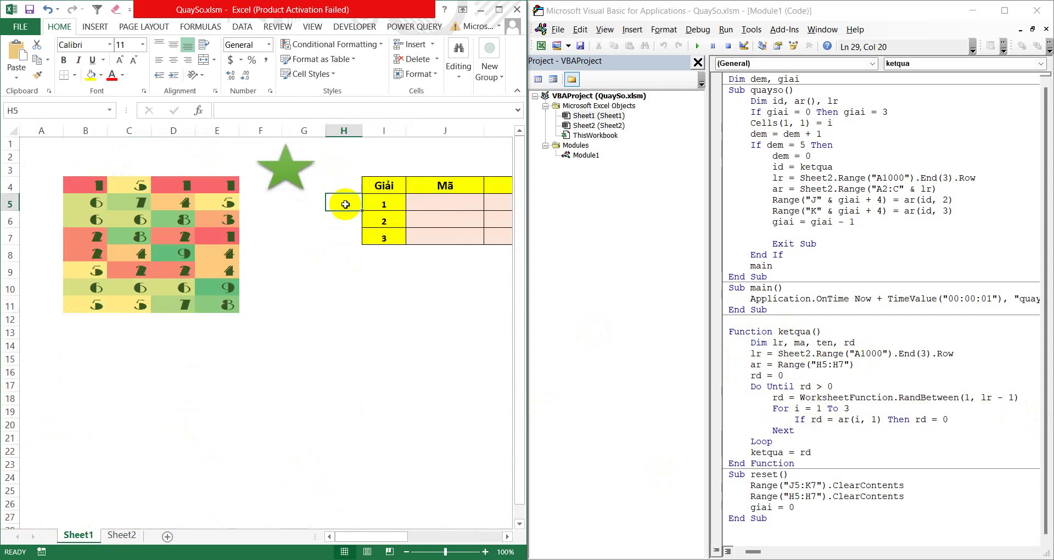
{"action": "left_click", "coordinate": [344, 221]}
{"action": "left_click", "coordinate": [348, 239]}
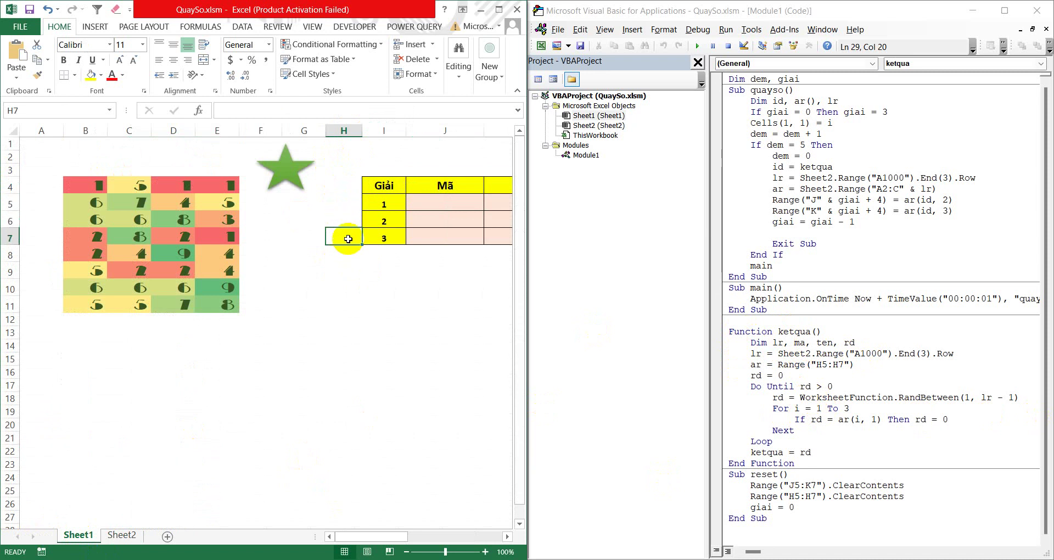
{"action": "left_click", "coordinate": [347, 219]}
{"action": "left_click", "coordinate": [346, 203]}
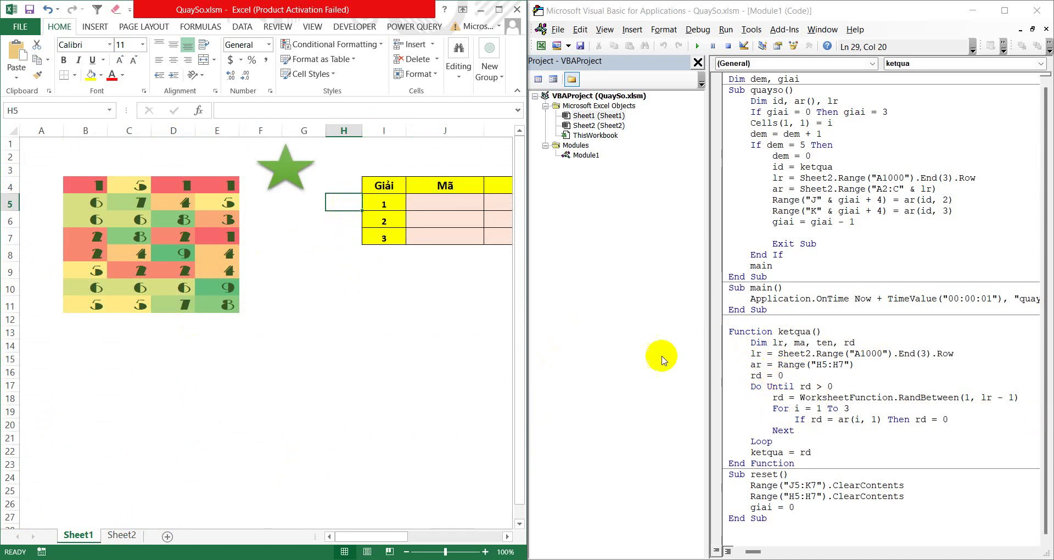
{"action": "left_click", "coordinate": [117, 535]}
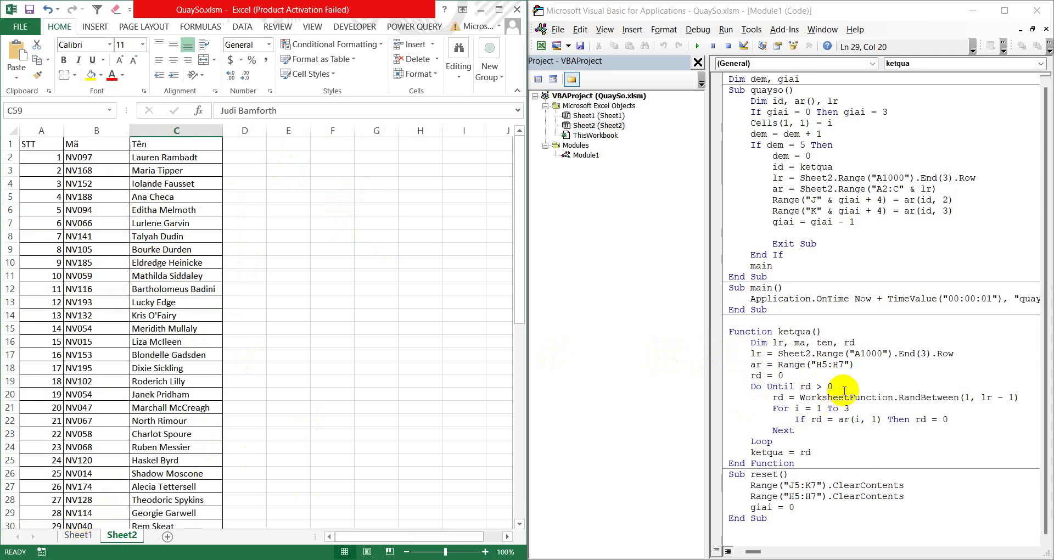
{"action": "left_click", "coordinate": [67, 421]}
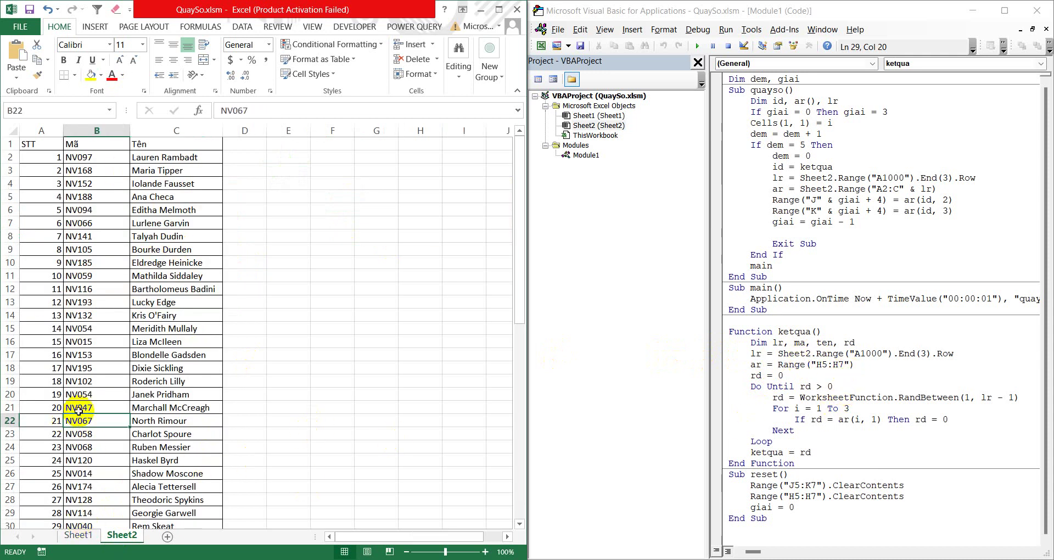
{"action": "key", "text": "ctrl+Down"}
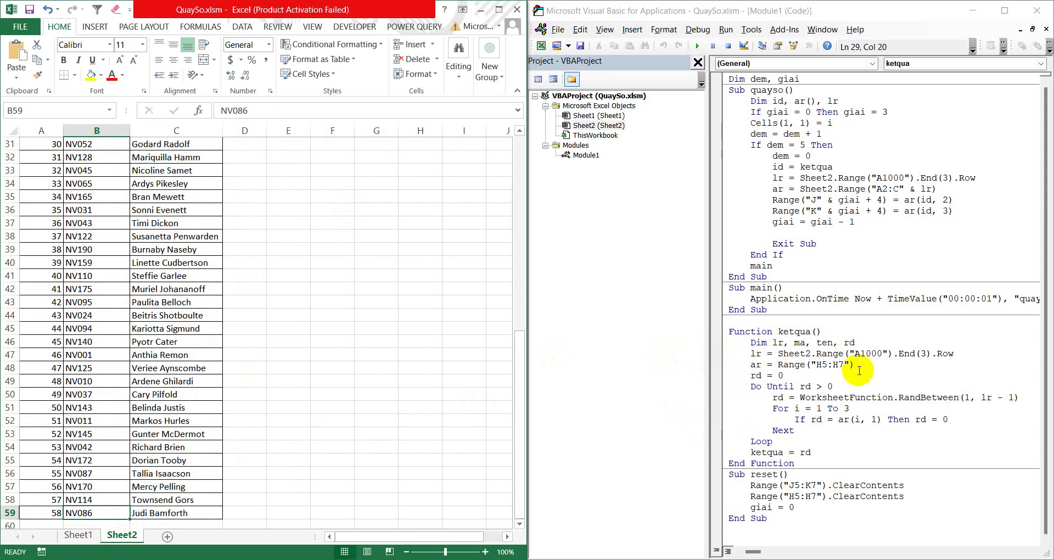
{"action": "left_click", "coordinate": [860, 374]}
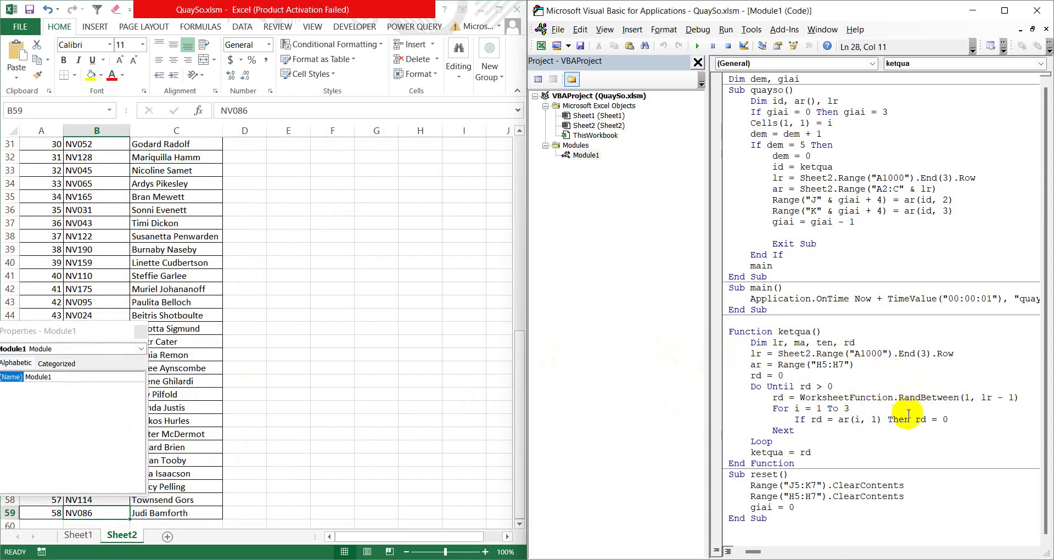
{"action": "left_click_drag", "start_coordinate": [876, 397], "coordinate": [1008, 398]}
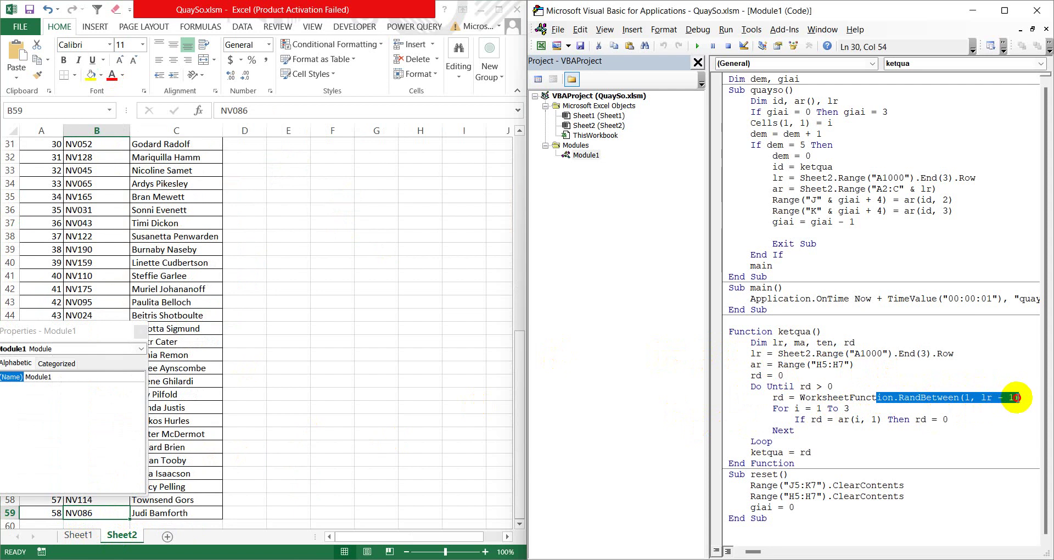
{"action": "left_click", "coordinate": [923, 413]}
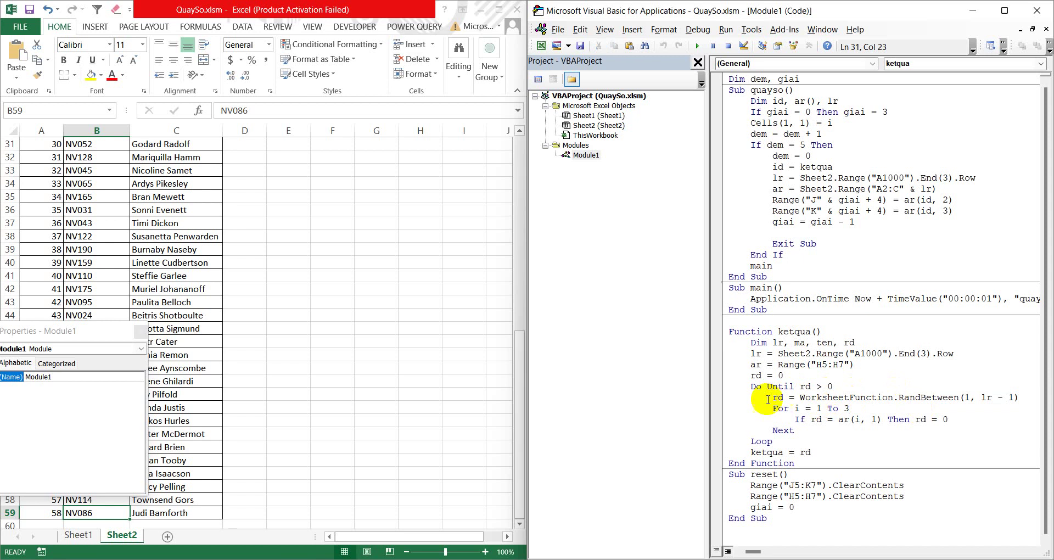
{"action": "left_click", "coordinate": [78, 535]}
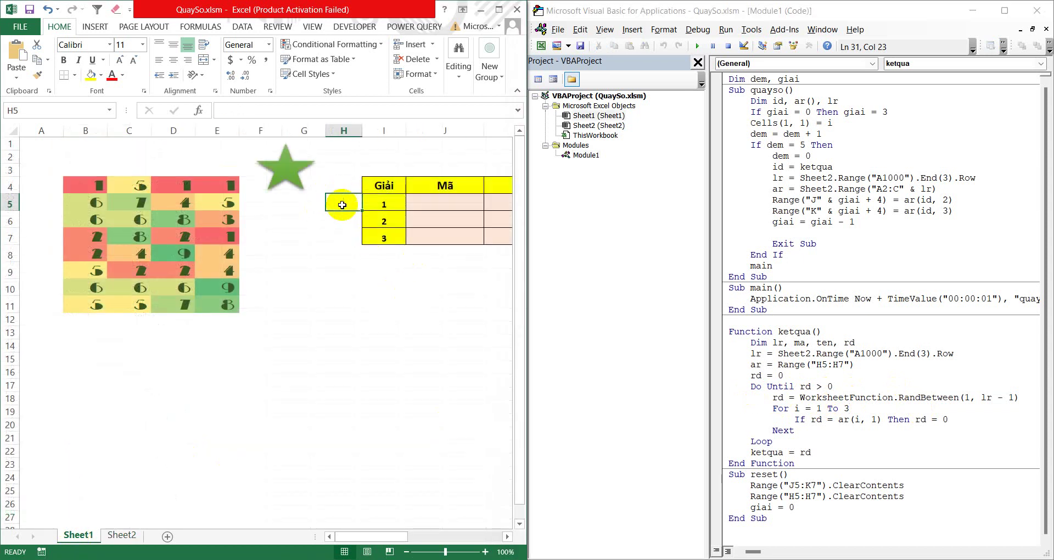
{"action": "left_click", "coordinate": [339, 222]}
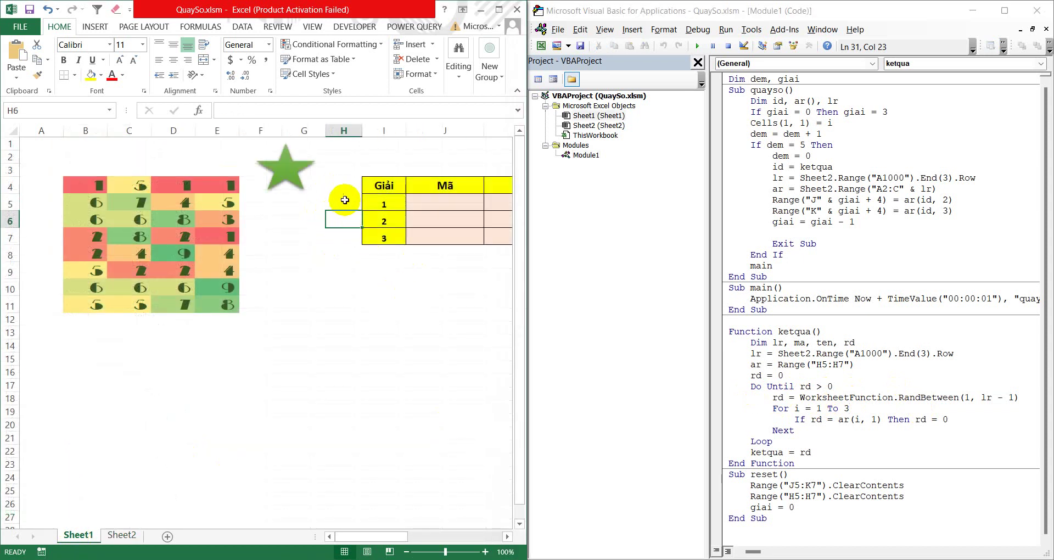
{"action": "left_click", "coordinate": [346, 237]}
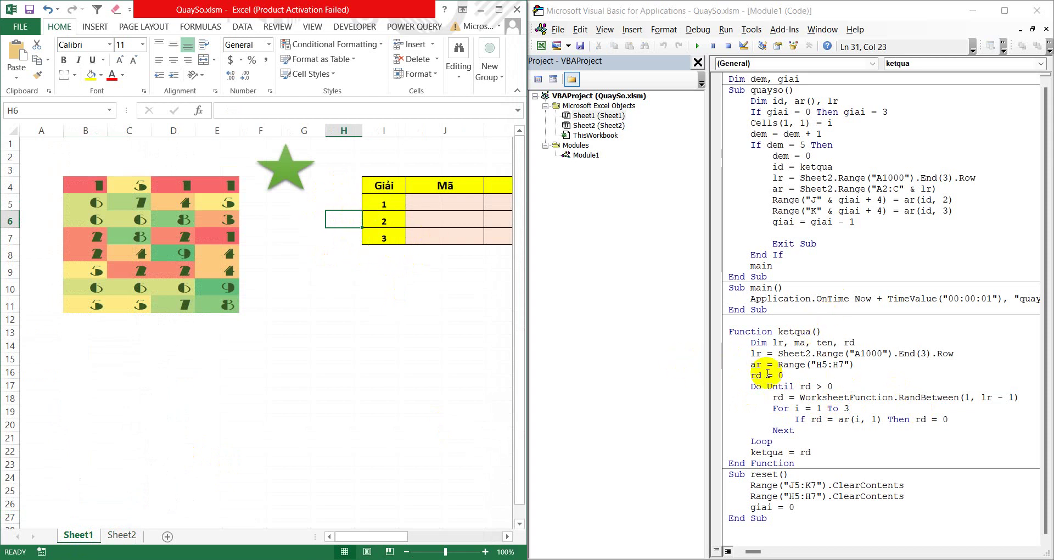
{"action": "left_click_drag", "start_coordinate": [751, 365], "coordinate": [854, 364]}
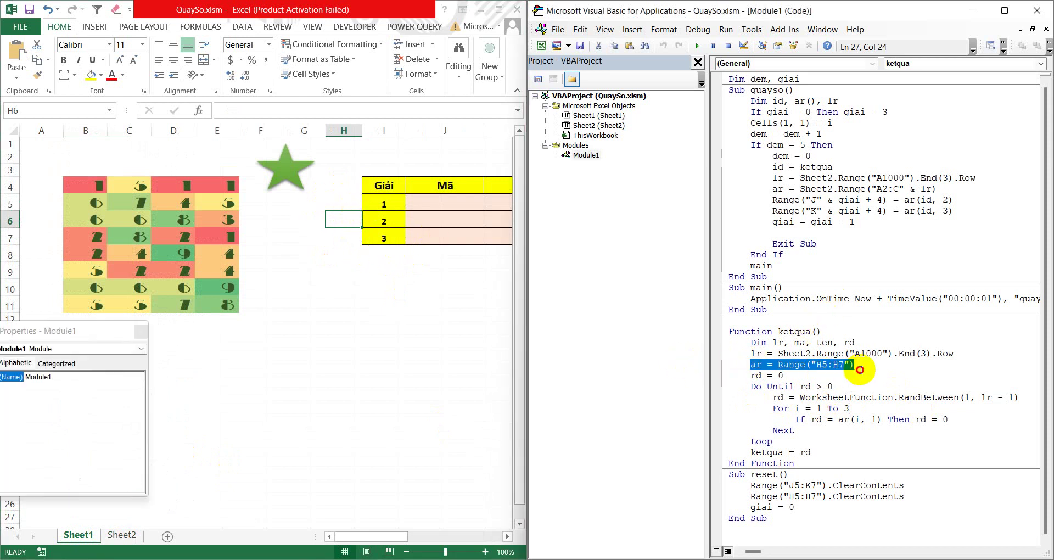
{"action": "left_click", "coordinate": [344, 203]}
{"action": "left_click", "coordinate": [348, 236]}
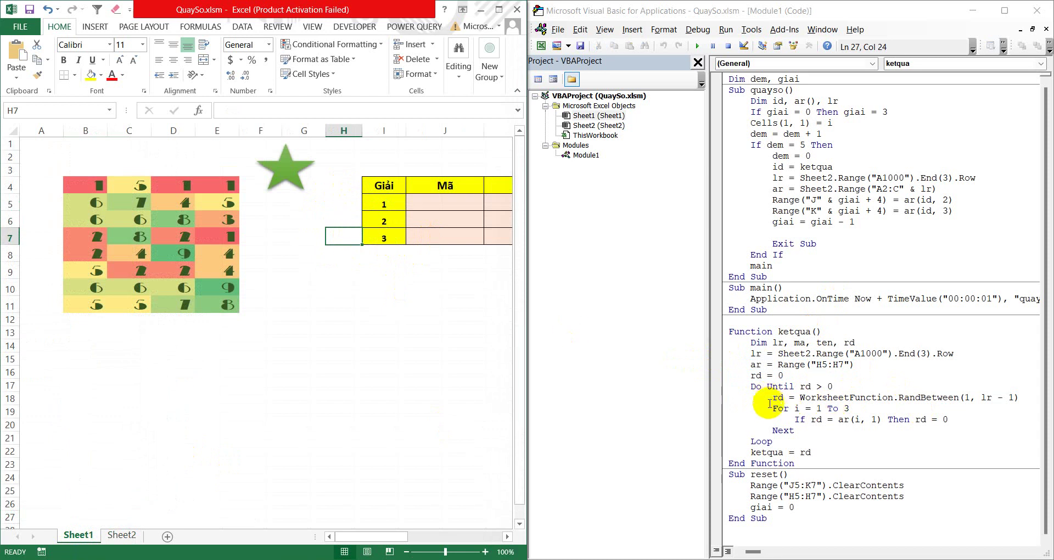
{"action": "left_click_drag", "start_coordinate": [772, 408], "coordinate": [793, 430]}
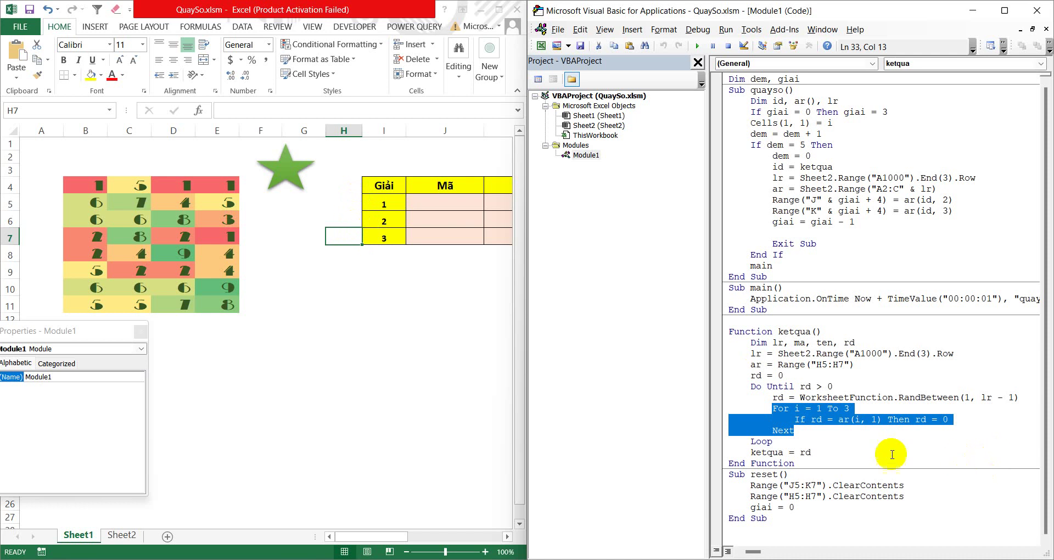
{"action": "left_click", "coordinate": [850, 419]}
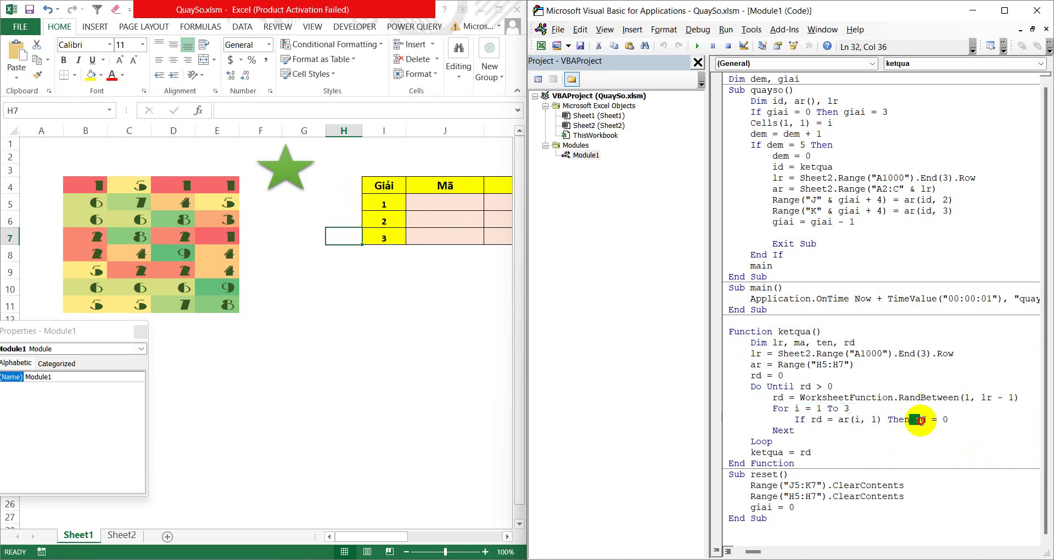
{"action": "left_click_drag", "start_coordinate": [920, 420], "coordinate": [948, 419]}
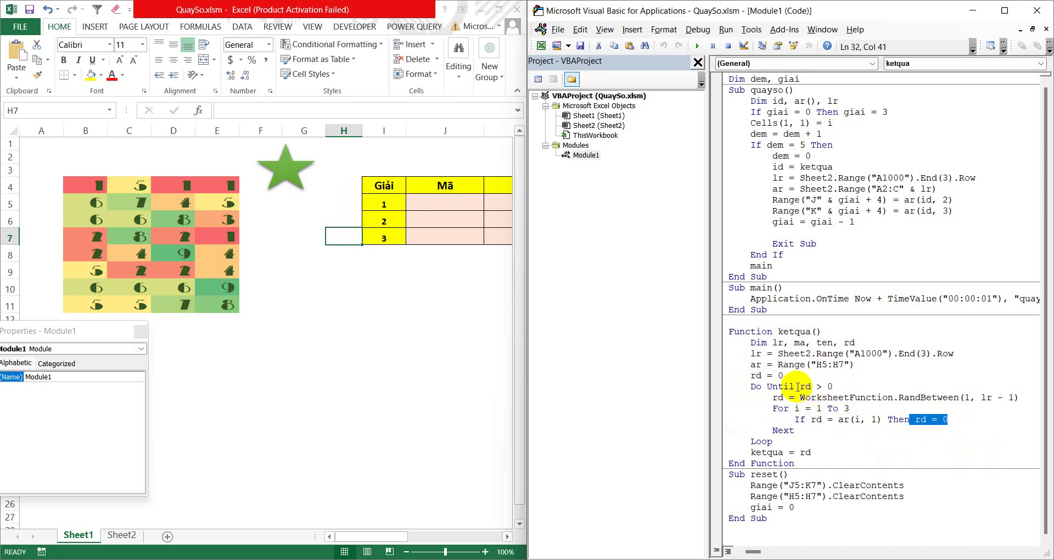
{"action": "left_click_drag", "start_coordinate": [750, 376], "coordinate": [786, 375]}
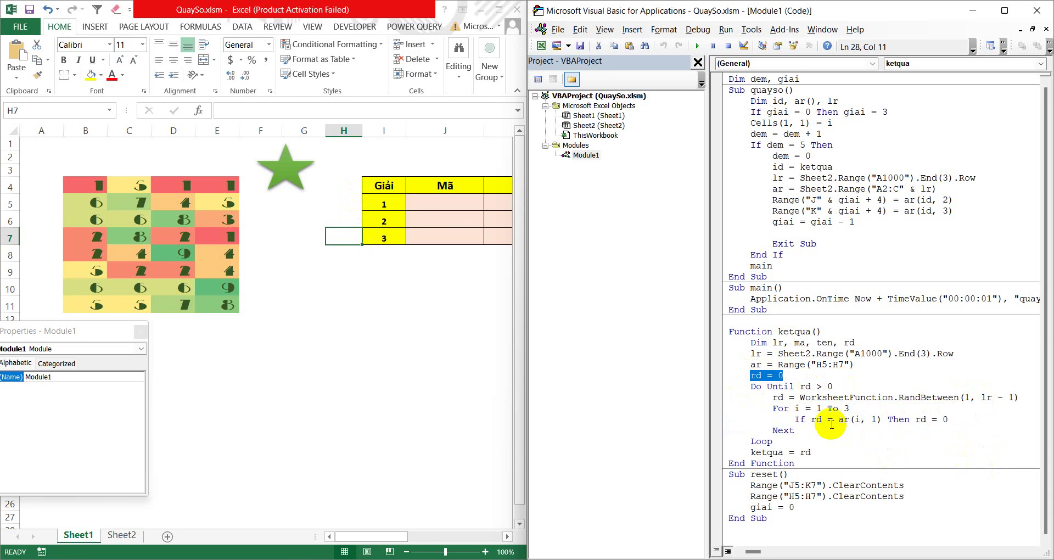
{"action": "left_click", "coordinate": [794, 419]}
{"action": "left_click_drag", "start_coordinate": [915, 420], "coordinate": [948, 419]}
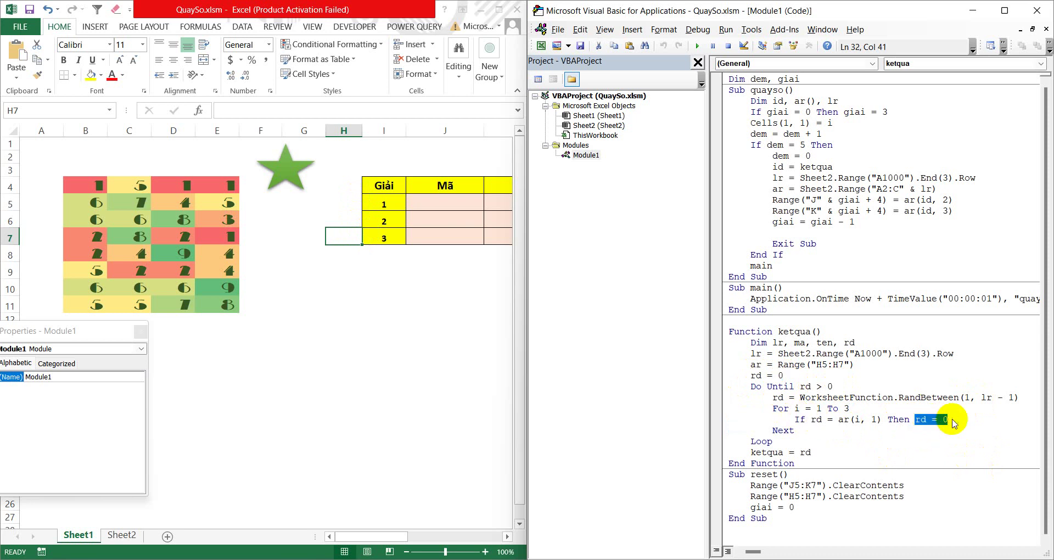
{"action": "double_click", "coordinate": [778, 397]}
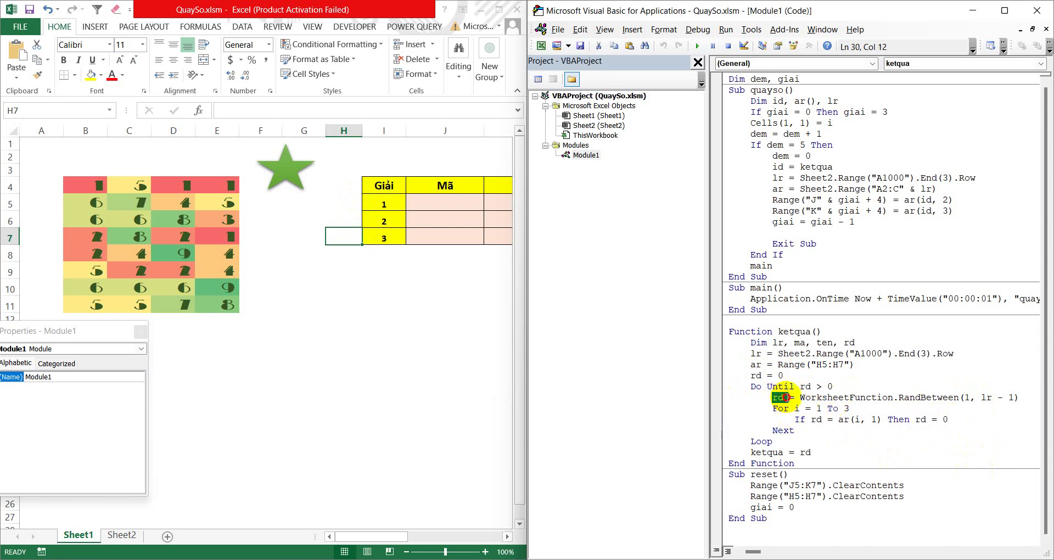
{"action": "left_click", "coordinate": [350, 232]}
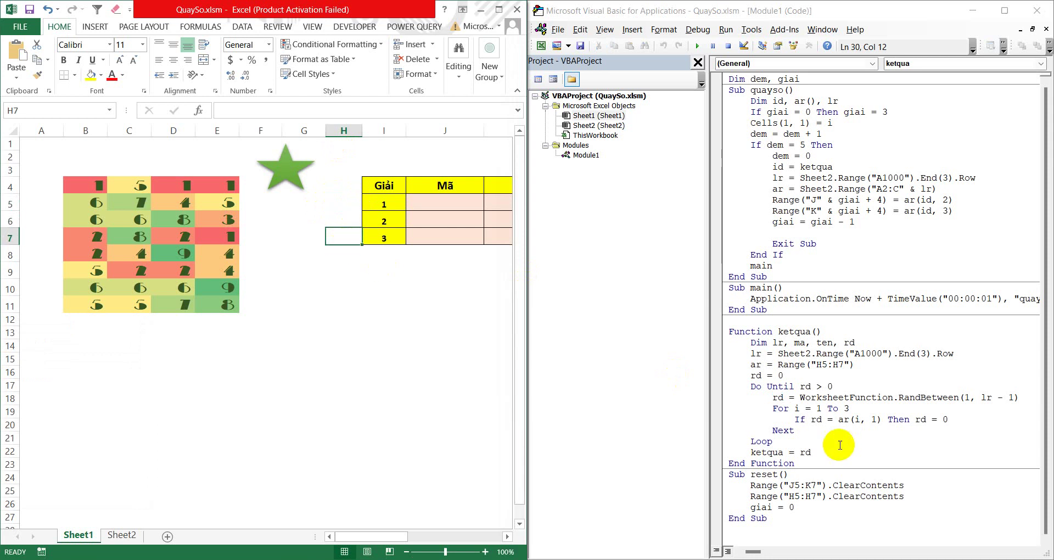
{"action": "left_click_drag", "start_coordinate": [750, 452], "coordinate": [861, 452]}
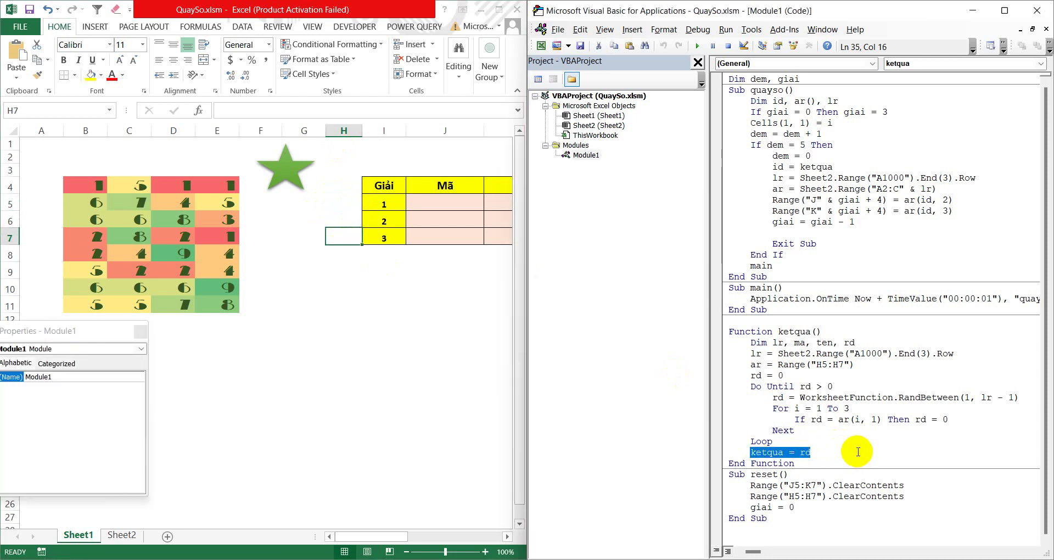
{"action": "left_click", "coordinate": [842, 431]}
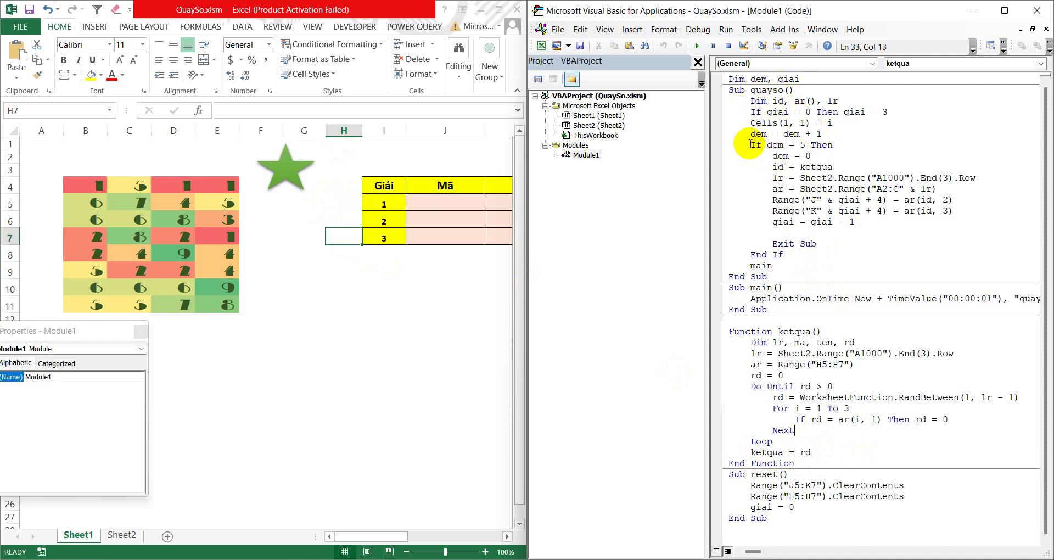
{"action": "left_click_drag", "start_coordinate": [750, 144], "coordinate": [838, 143]}
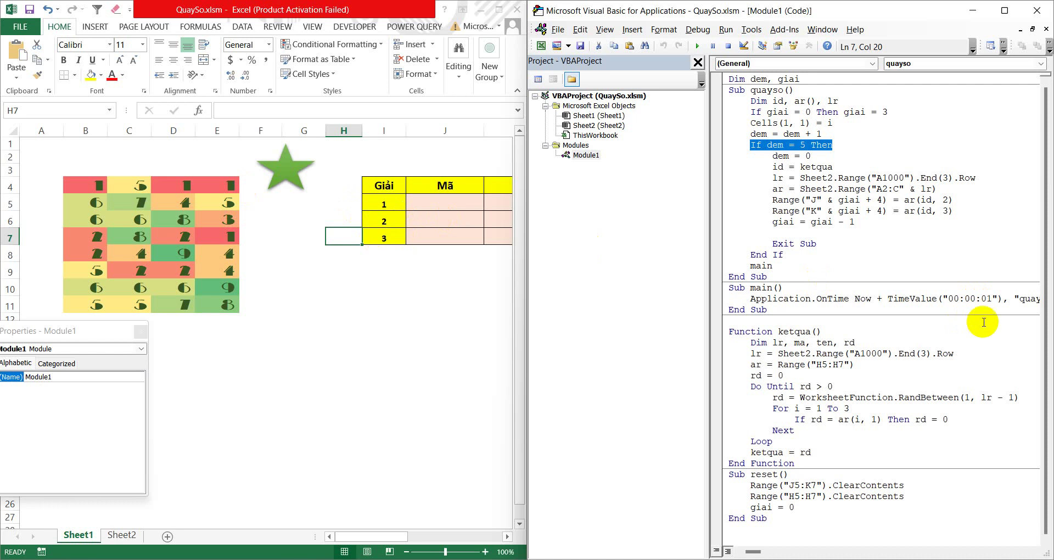
{"action": "left_click", "coordinate": [771, 145]}
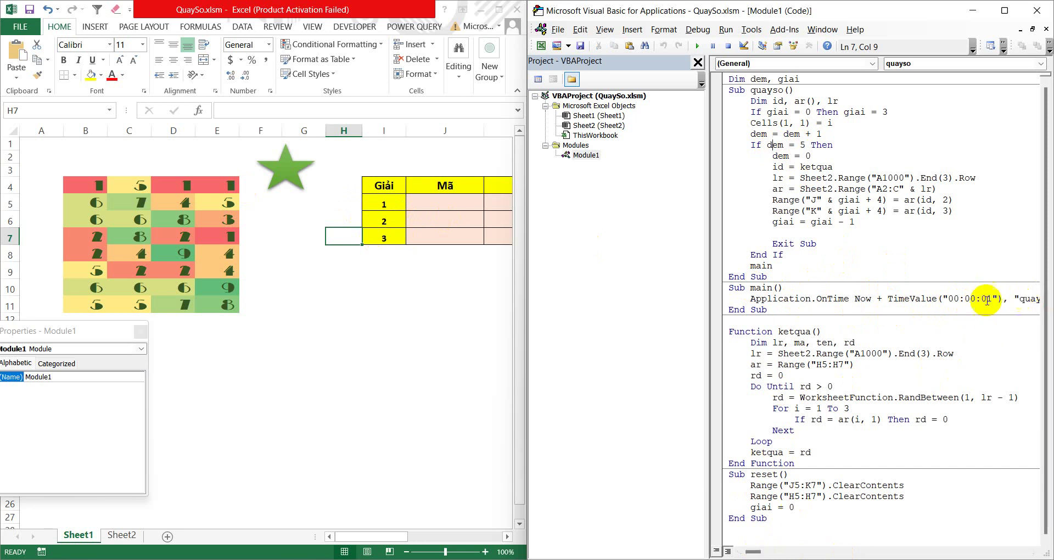
{"action": "left_click_drag", "start_coordinate": [707, 273], "coordinate": [594, 273]}
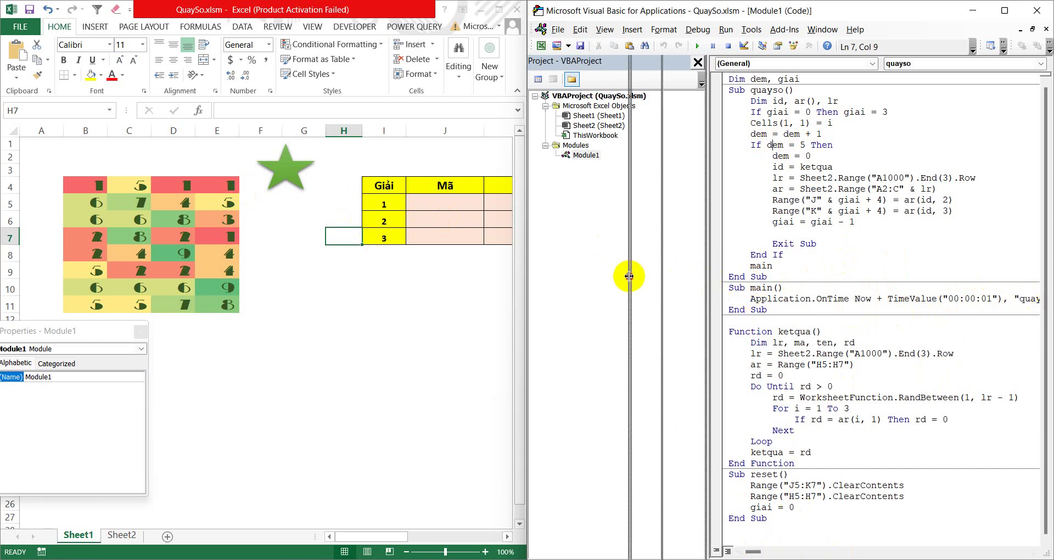
{"action": "left_click_drag", "start_coordinate": [904, 298], "coordinate": [936, 298]}
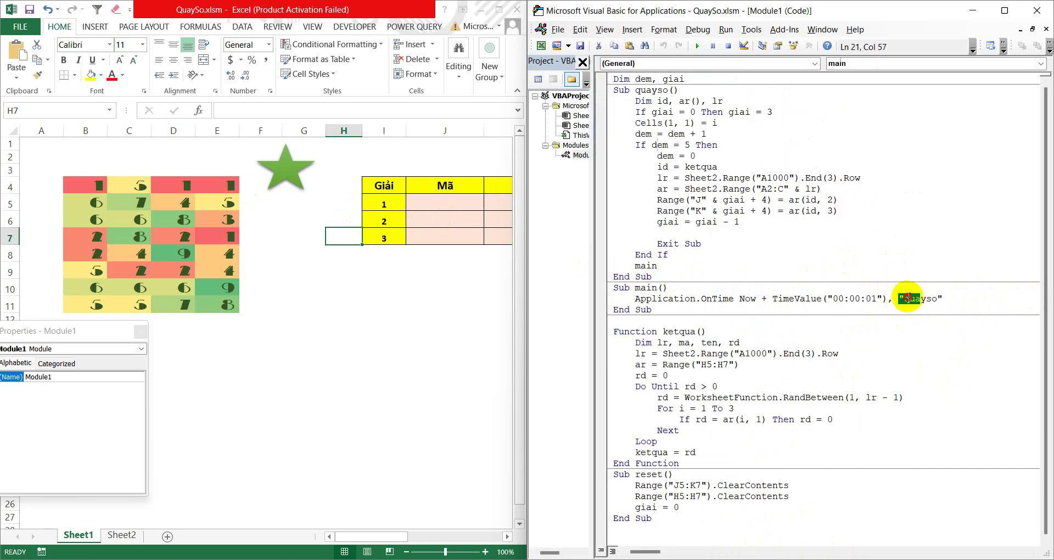
{"action": "left_click_drag", "start_coordinate": [637, 90], "coordinate": [661, 90]}
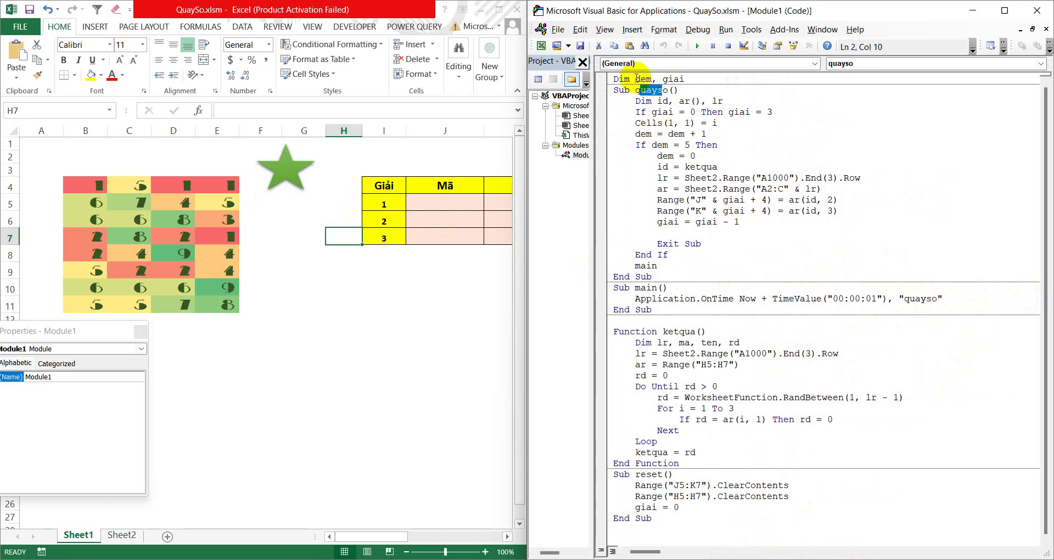
{"action": "double_click", "coordinate": [659, 145]}
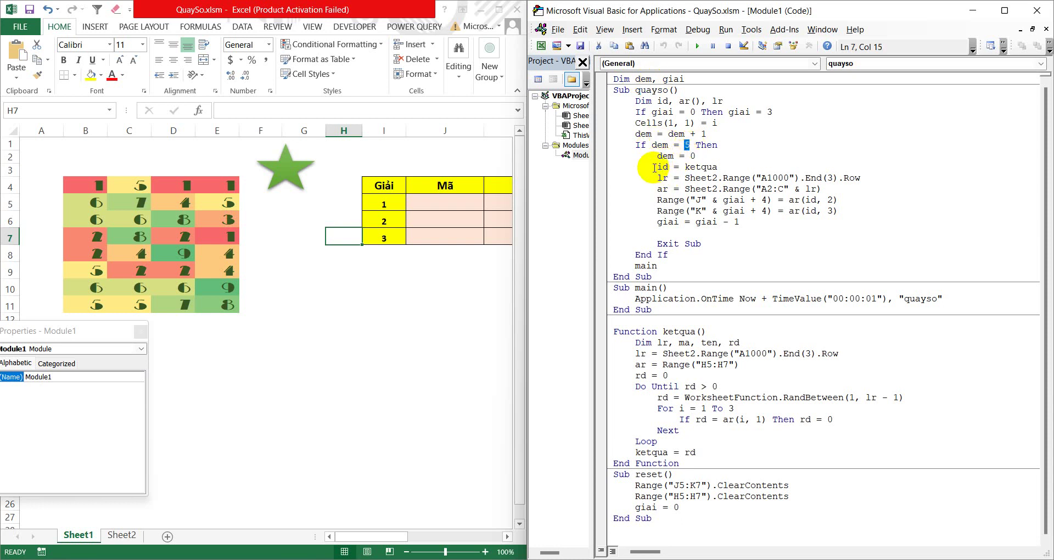
{"action": "left_click_drag", "start_coordinate": [654, 168], "coordinate": [849, 226]}
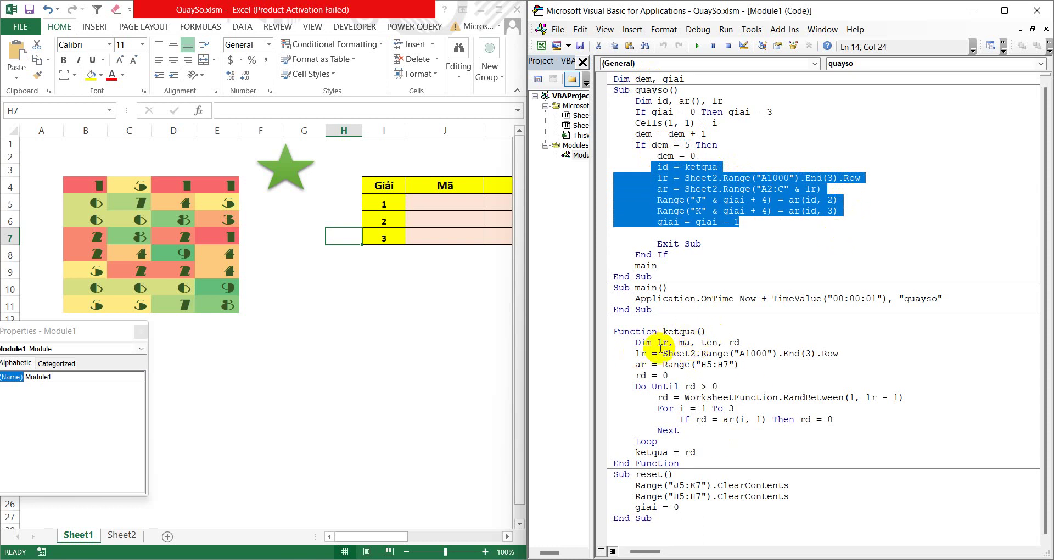
{"action": "left_click", "coordinate": [712, 188]}
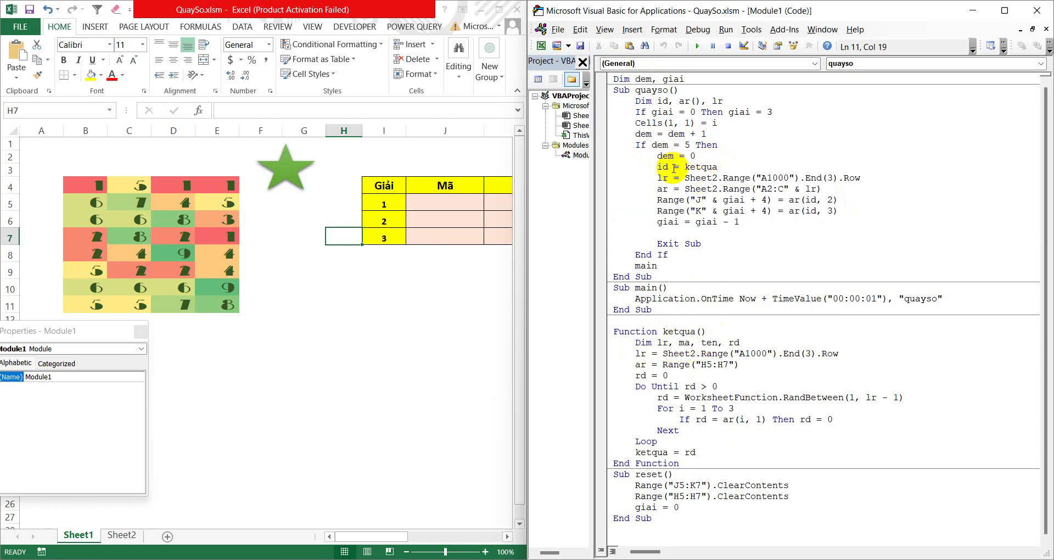
{"action": "left_click_drag", "start_coordinate": [657, 167], "coordinate": [730, 170]}
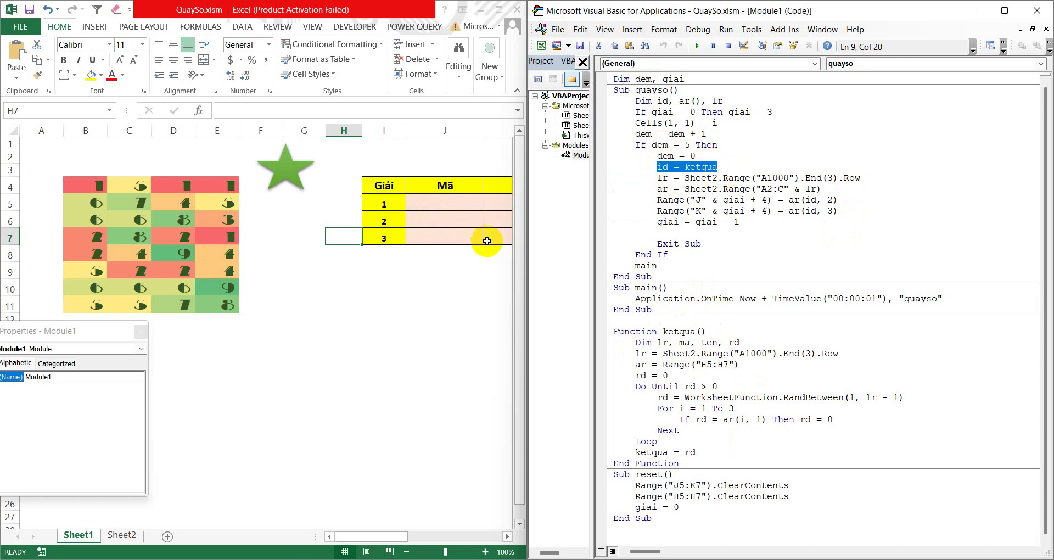
{"action": "left_click", "coordinate": [677, 232]}
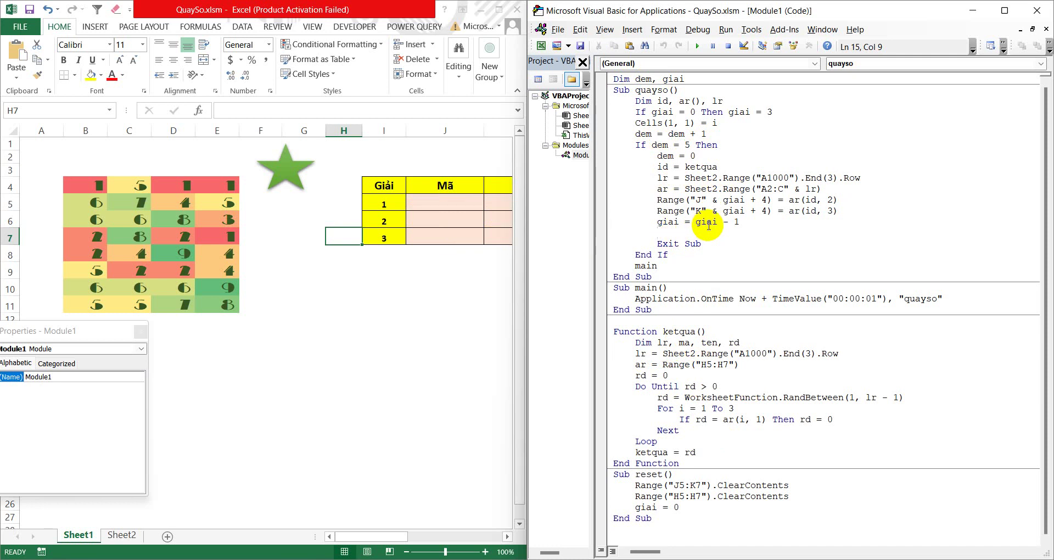
{"action": "left_click_drag", "start_coordinate": [656, 244], "coordinate": [702, 244]}
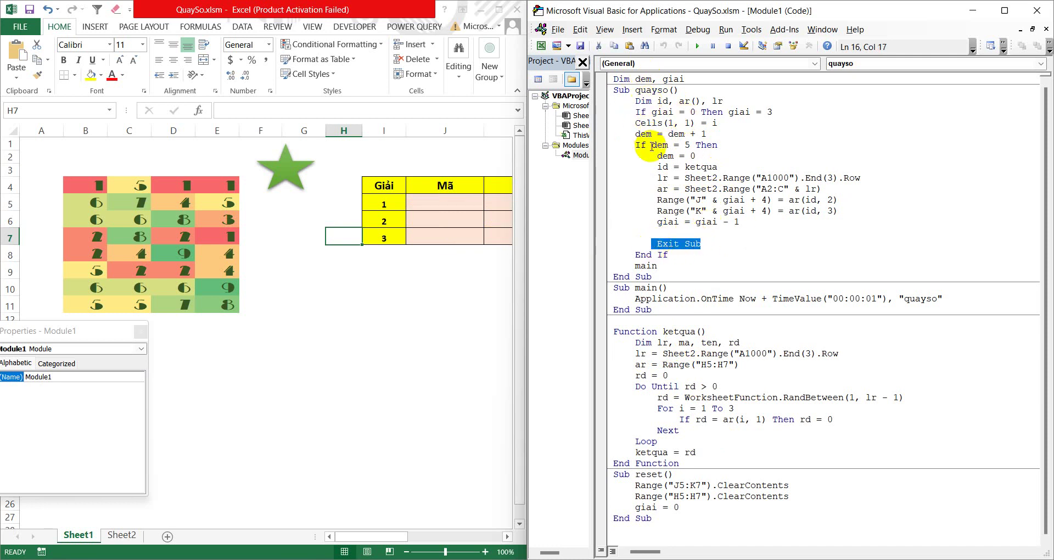
{"action": "left_click", "coordinate": [671, 236]}
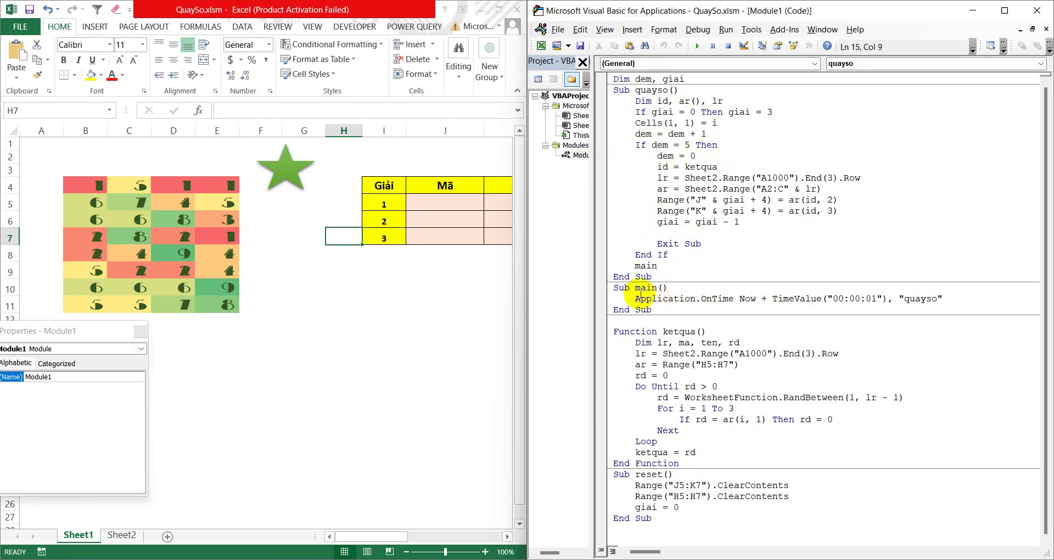
{"action": "left_click_drag", "start_coordinate": [634, 298], "coordinate": [943, 297]}
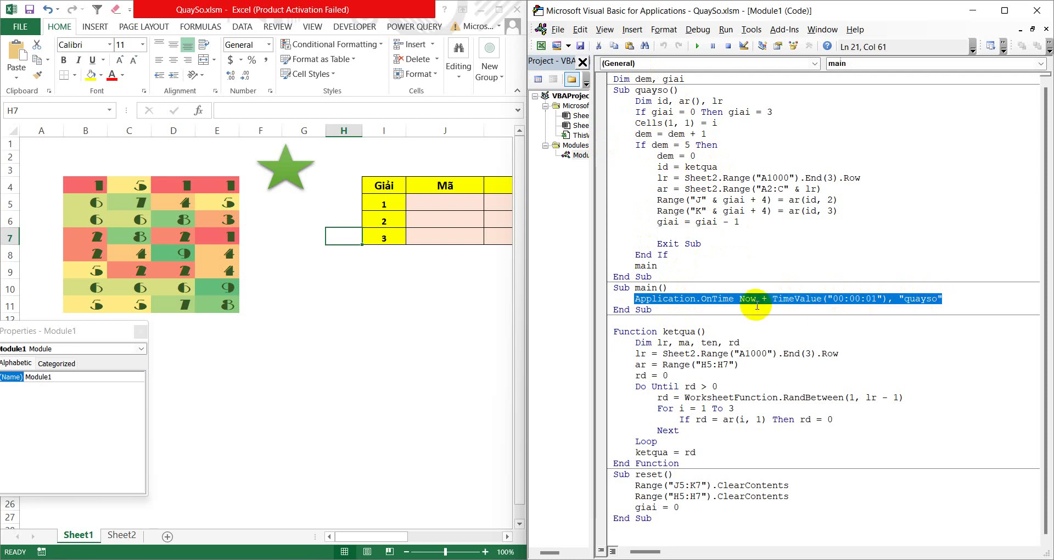
{"action": "left_click", "coordinate": [733, 298]}
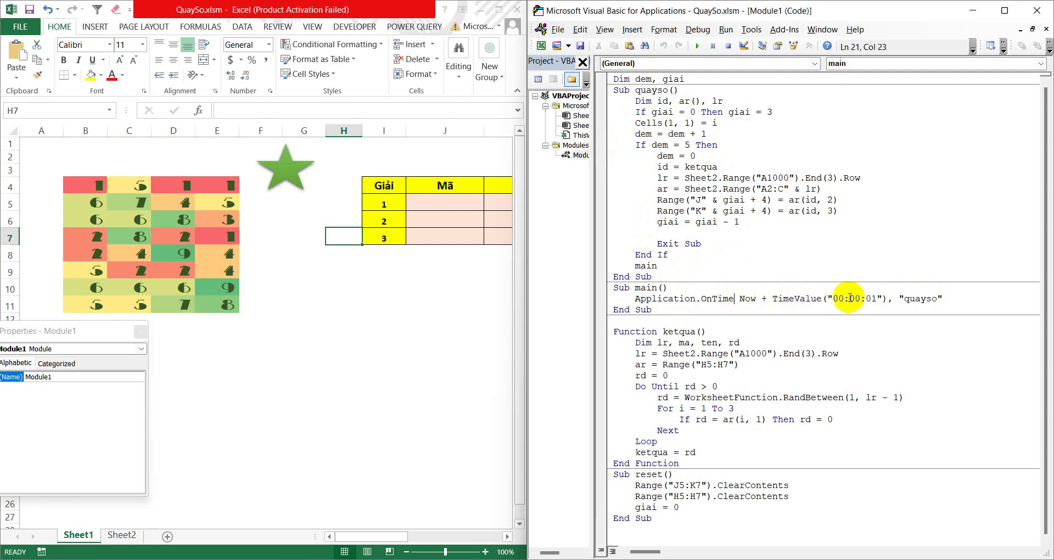
{"action": "left_click_drag", "start_coordinate": [652, 145], "coordinate": [696, 144]}
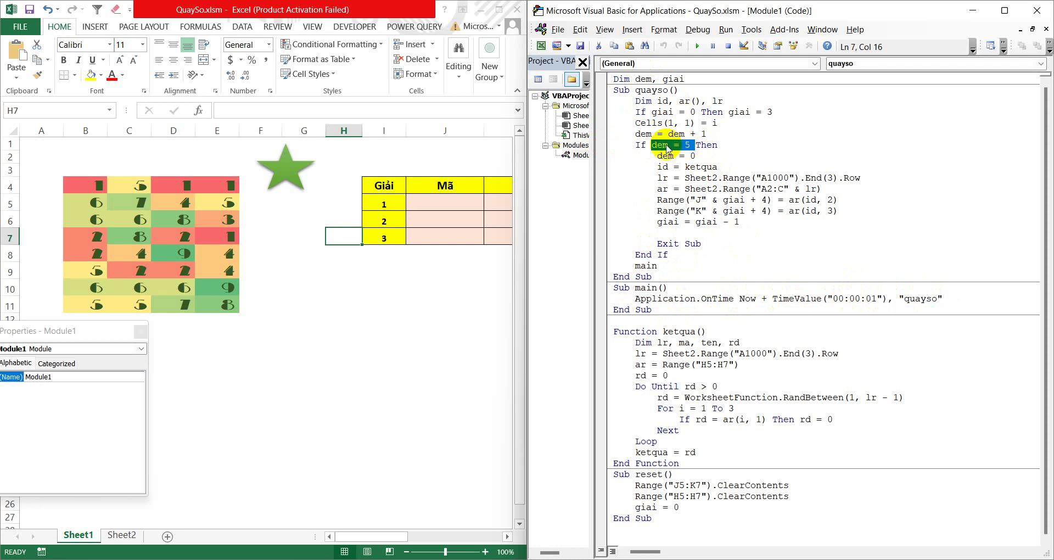
{"action": "left_click", "coordinate": [707, 244]}
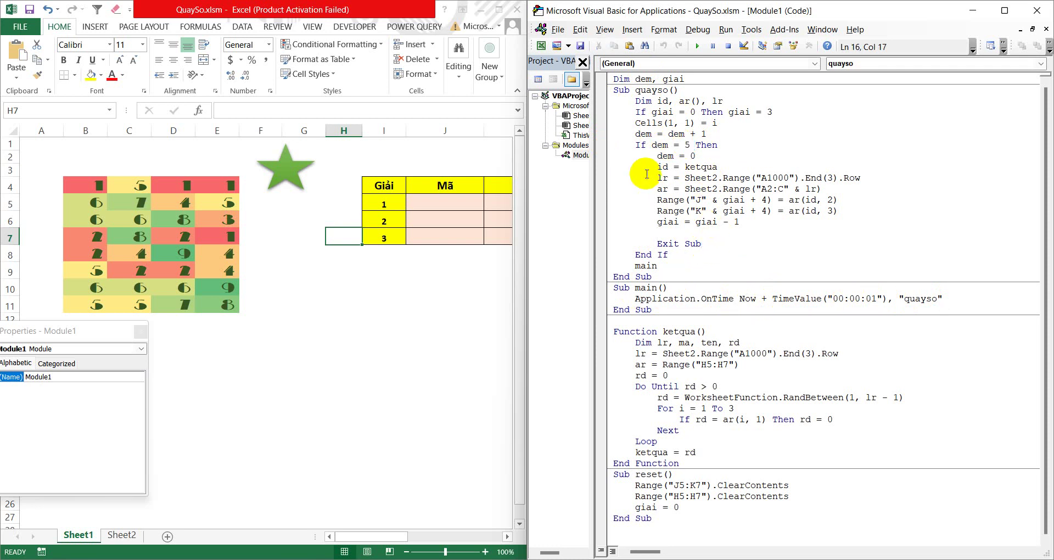
{"action": "left_click_drag", "start_coordinate": [646, 177], "coordinate": [706, 210]}
{"action": "left_click", "coordinate": [689, 235]}
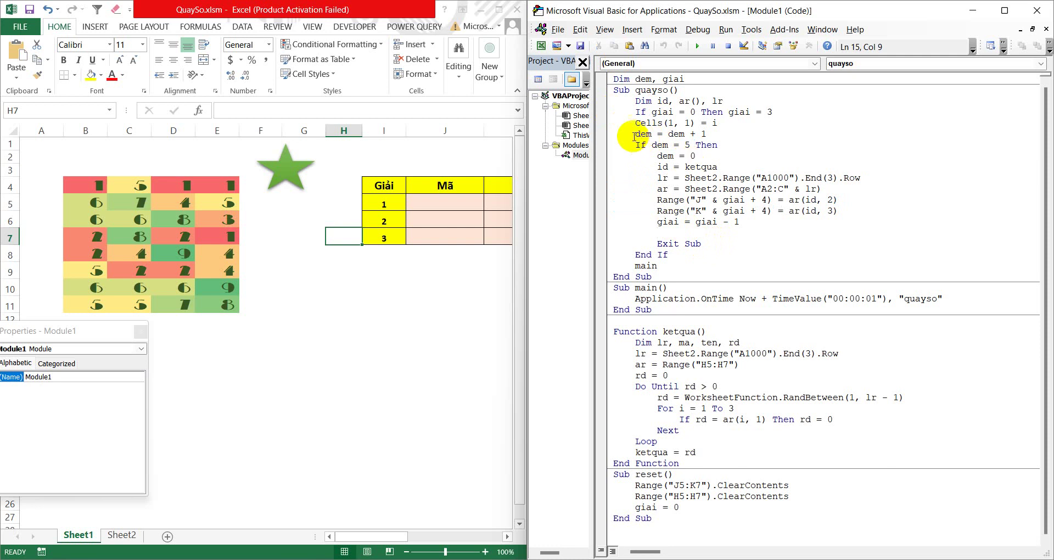
{"action": "left_click", "coordinate": [752, 221]}
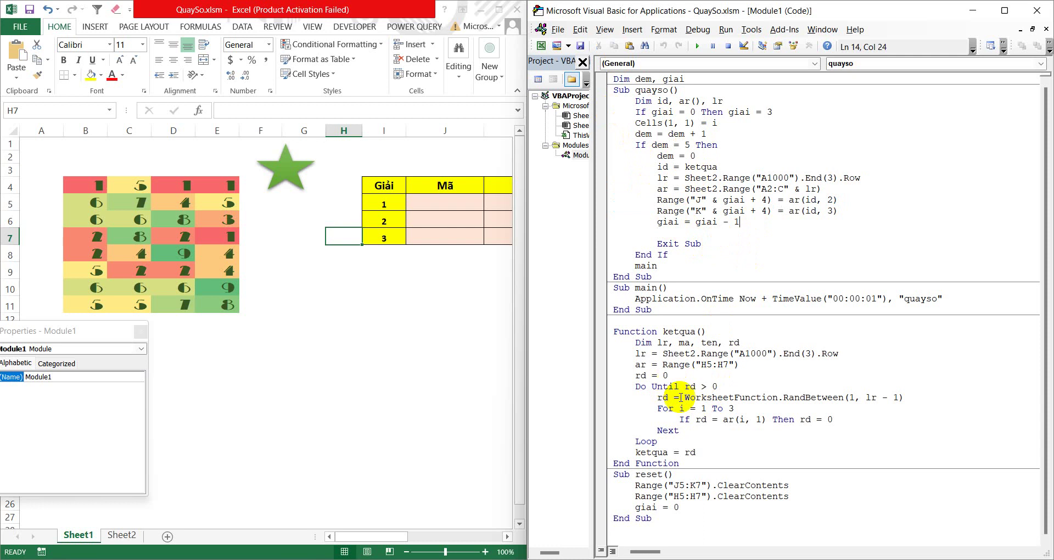
{"action": "left_click_drag", "start_coordinate": [613, 473], "coordinate": [649, 513]}
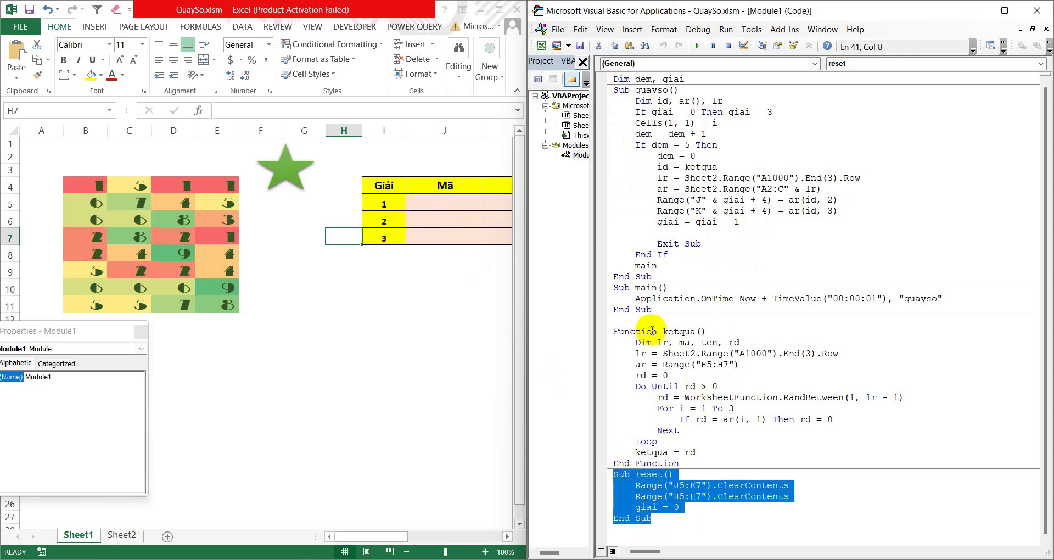
{"action": "left_click", "coordinate": [652, 507]}
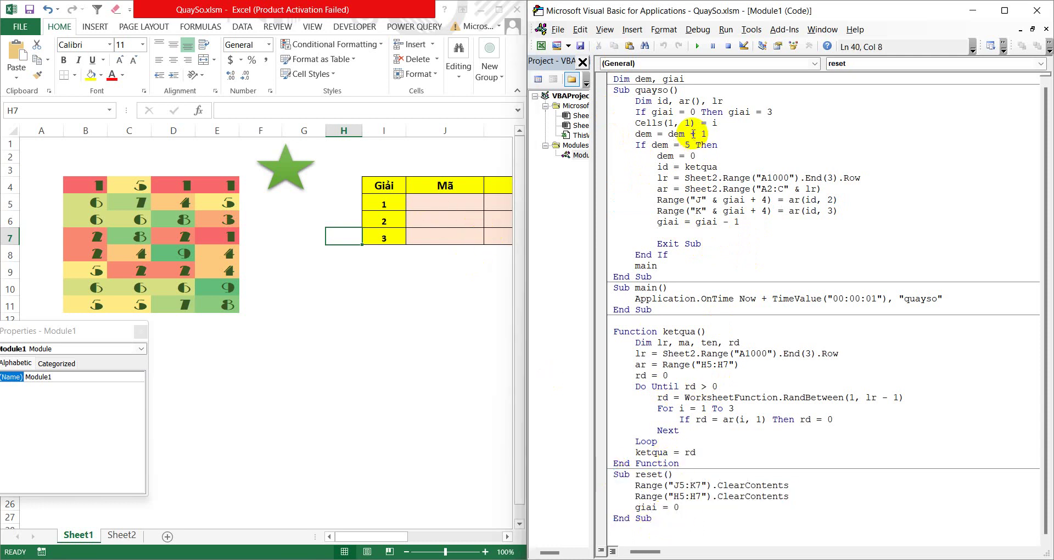
{"action": "left_click_drag", "start_coordinate": [731, 114], "coordinate": [772, 113]}
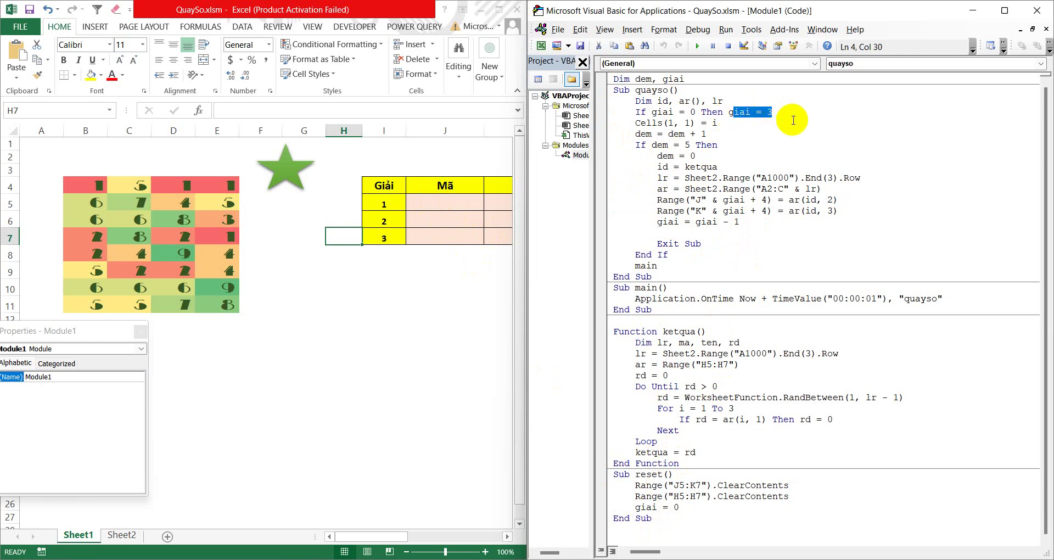
{"action": "left_click_drag", "start_coordinate": [685, 80], "coordinate": [613, 80]}
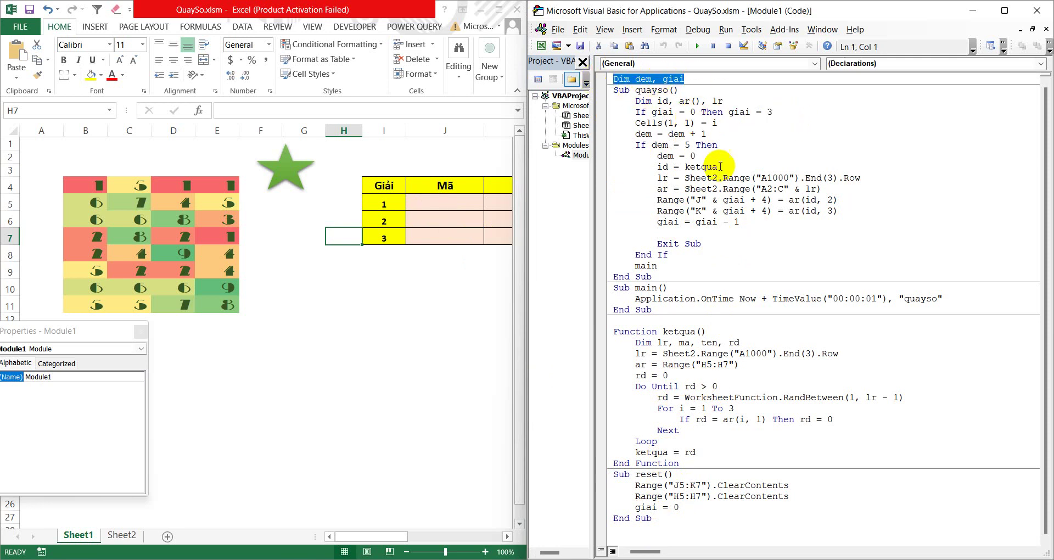
{"action": "left_click", "coordinate": [741, 191]}
{"action": "left_click_drag", "start_coordinate": [635, 79], "coordinate": [652, 81]}
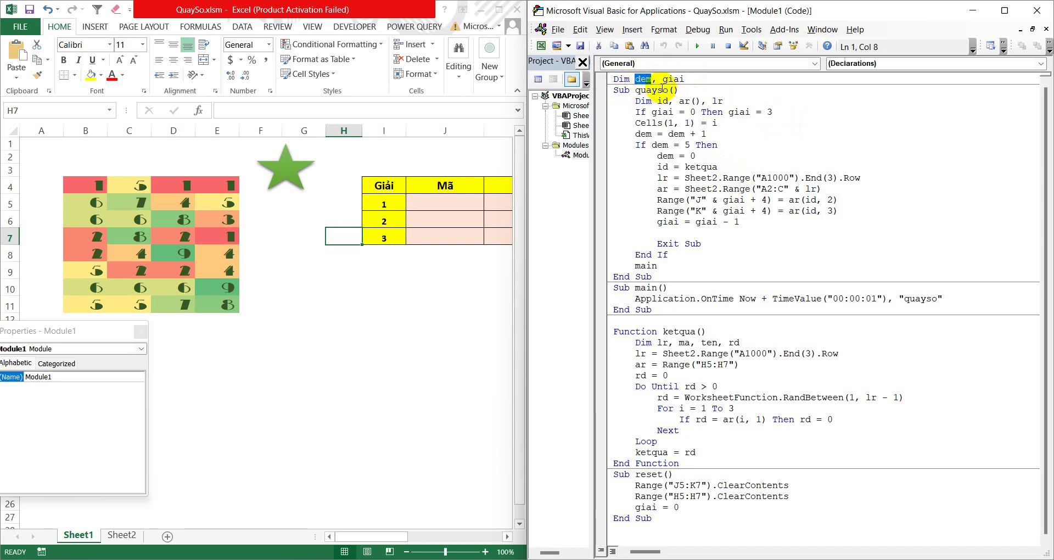
{"action": "left_click_drag", "start_coordinate": [662, 80], "coordinate": [686, 80]}
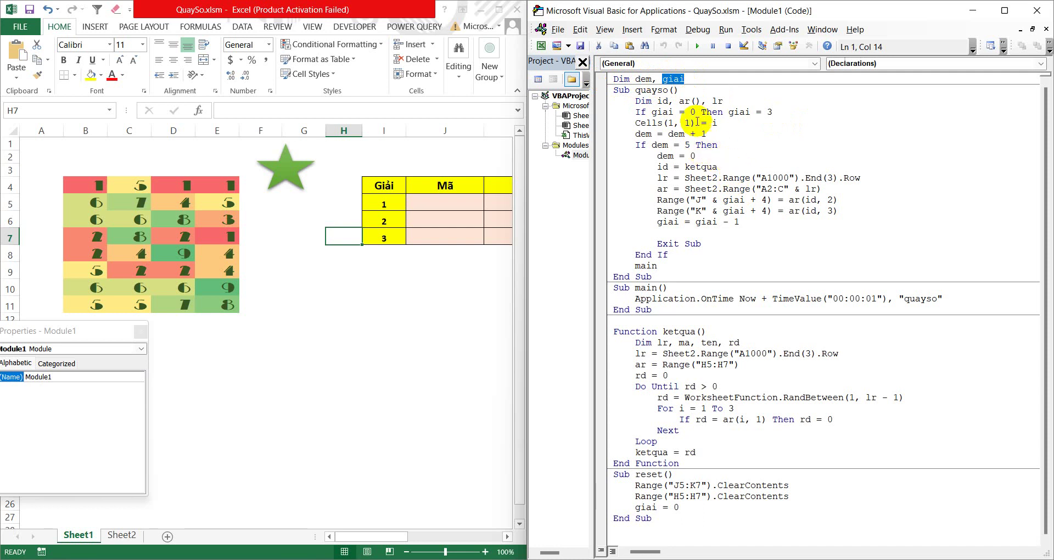
{"action": "left_click_drag", "start_coordinate": [745, 112], "coordinate": [782, 112]}
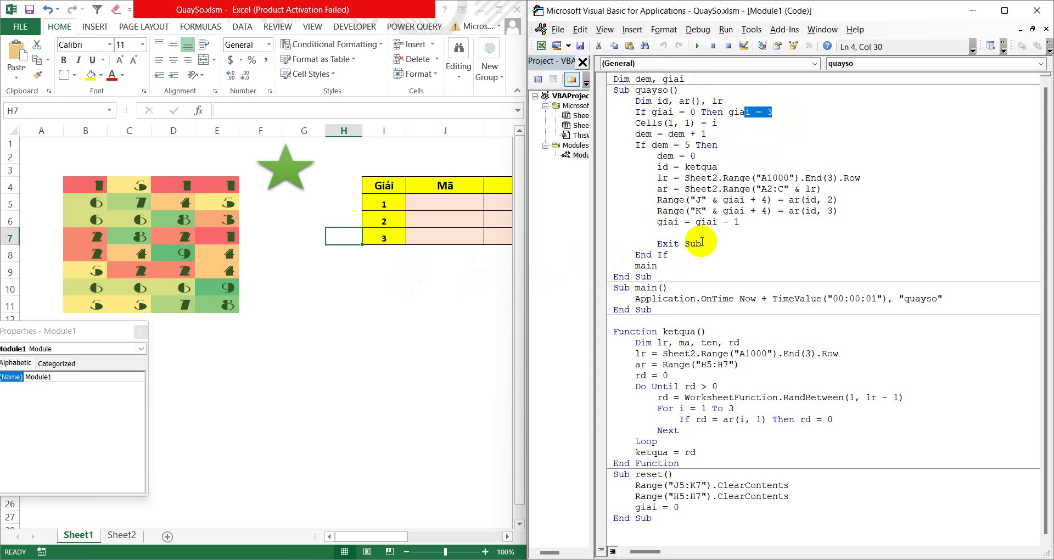
{"action": "left_click", "coordinate": [285, 218]}
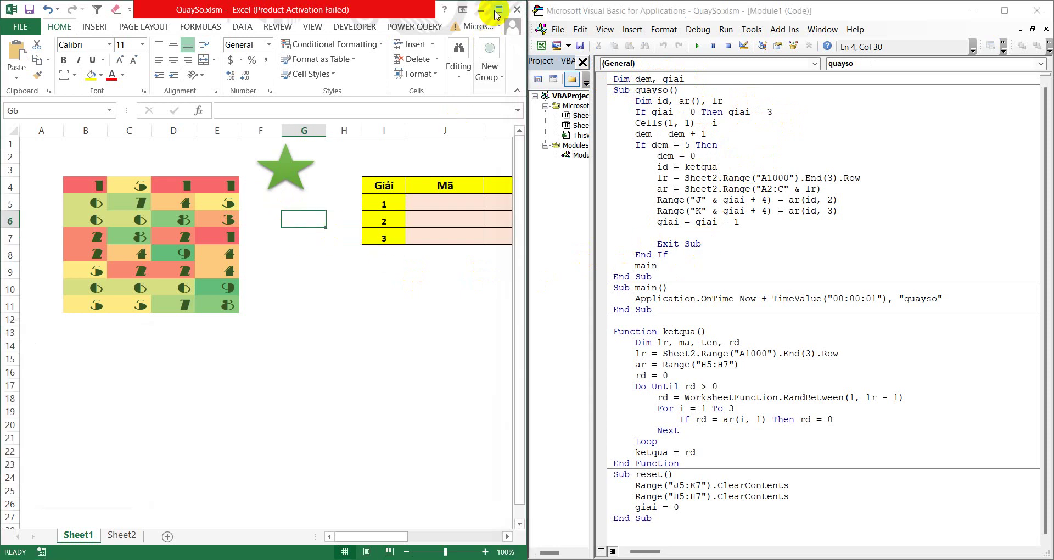
Run the draw and check the winner's code NV195 in J7 and name in K7.
{"action": "left_click", "coordinate": [284, 178]}
{"action": "left_click", "coordinate": [329, 274]}
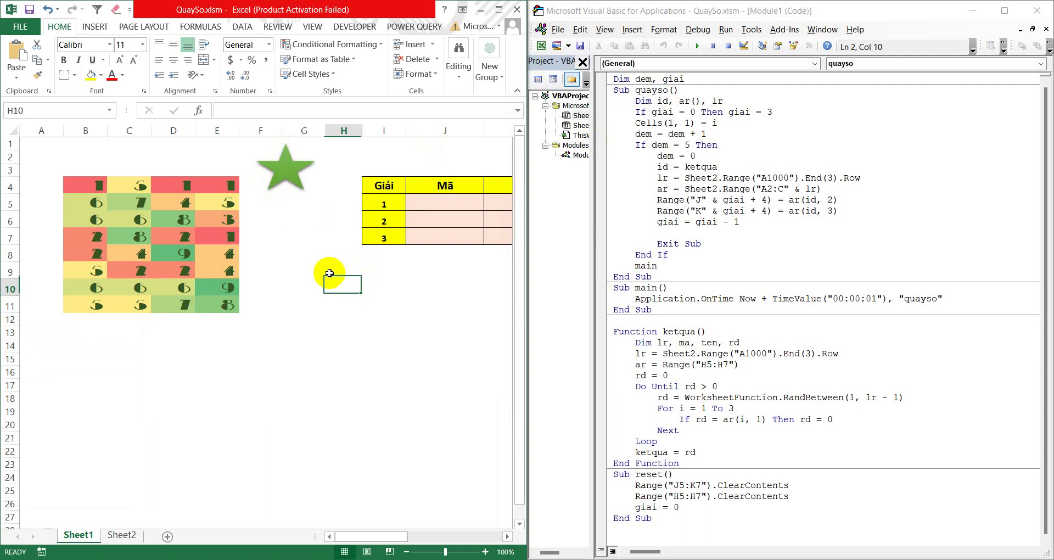
{"action": "left_click", "coordinate": [286, 175]}
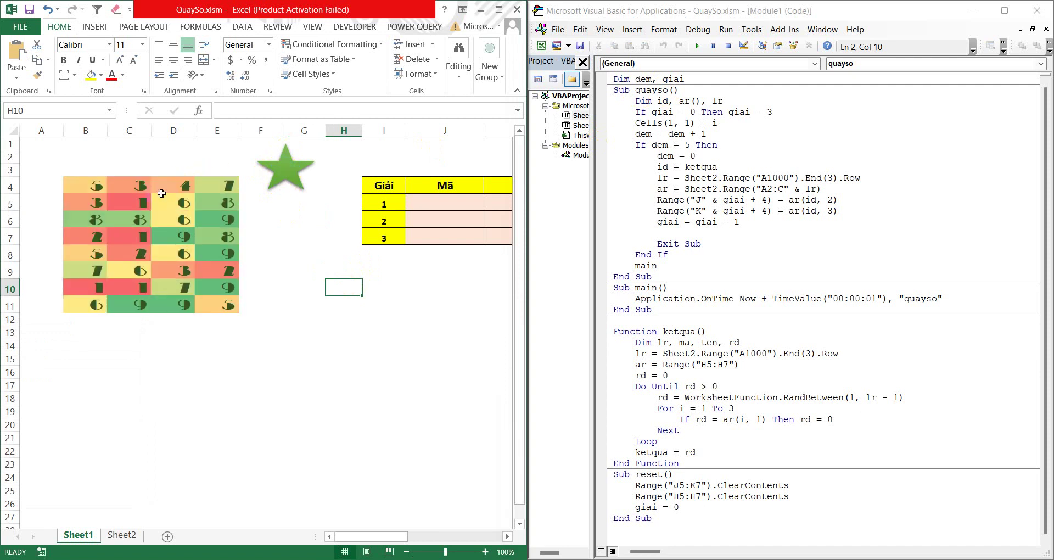
{"action": "left_click", "coordinate": [422, 238]}
{"action": "left_click", "coordinate": [496, 237]}
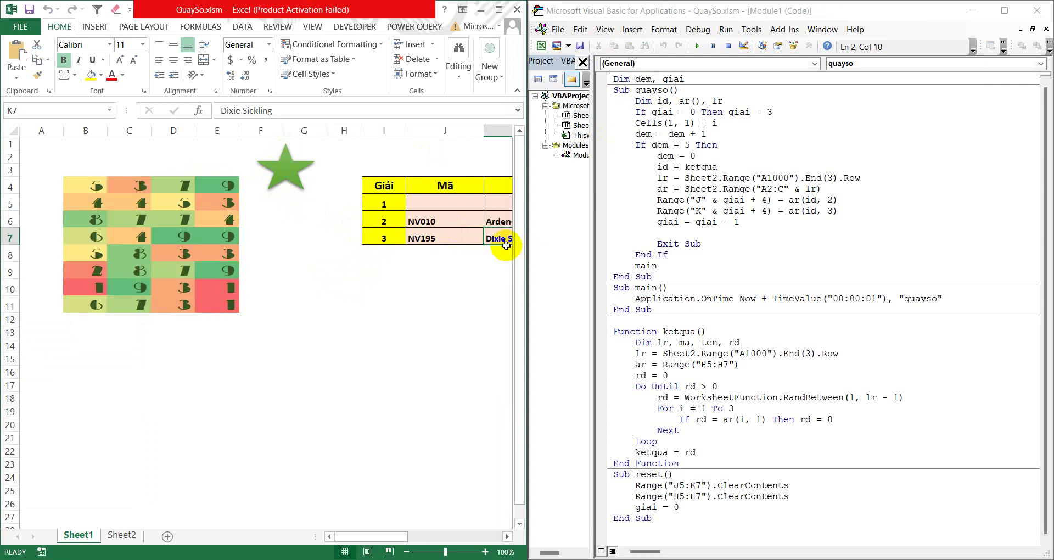
Check the IDs recorded in H6 and H7, then return to the quayso code.
{"action": "left_click", "coordinate": [344, 218]}
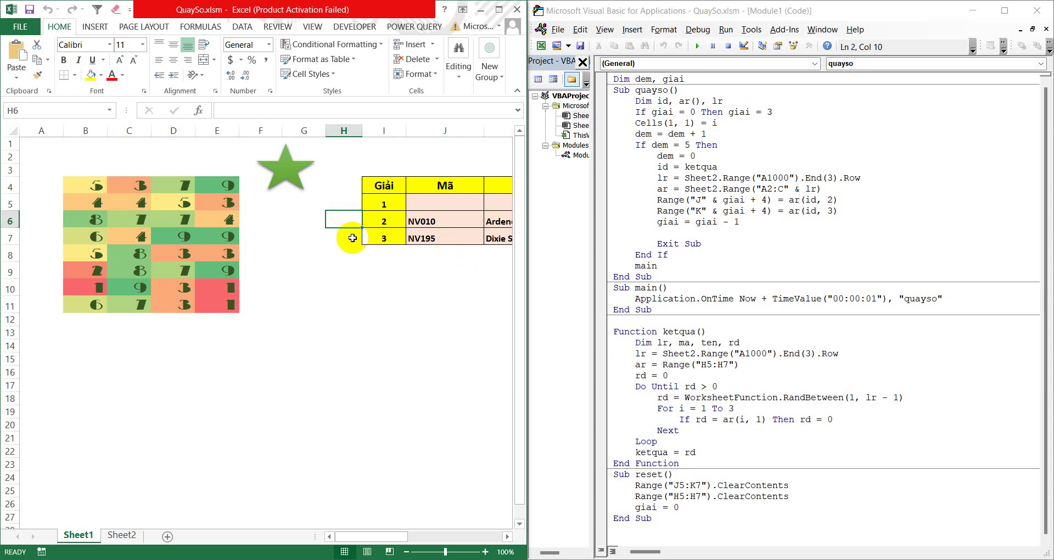
{"action": "left_click", "coordinate": [353, 238]}
{"action": "left_click", "coordinate": [353, 215]}
{"action": "left_click", "coordinate": [353, 232]}
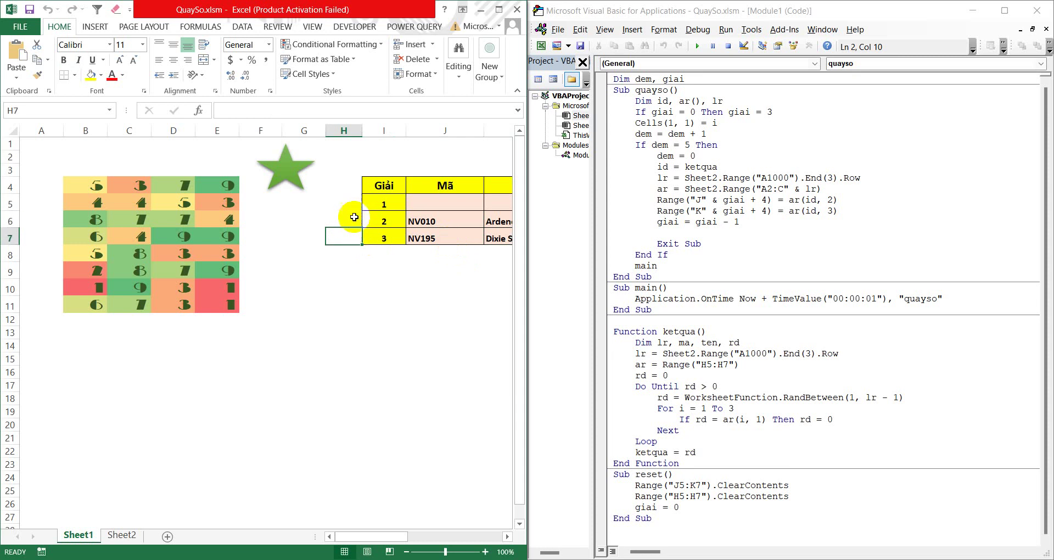
{"action": "left_click", "coordinate": [354, 217]}
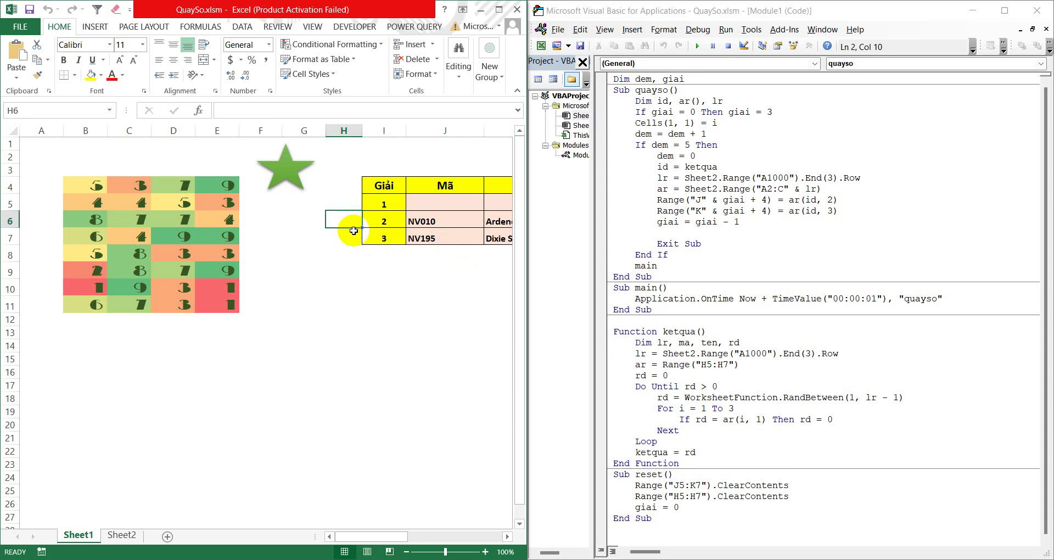
{"action": "left_click", "coordinate": [352, 237]}
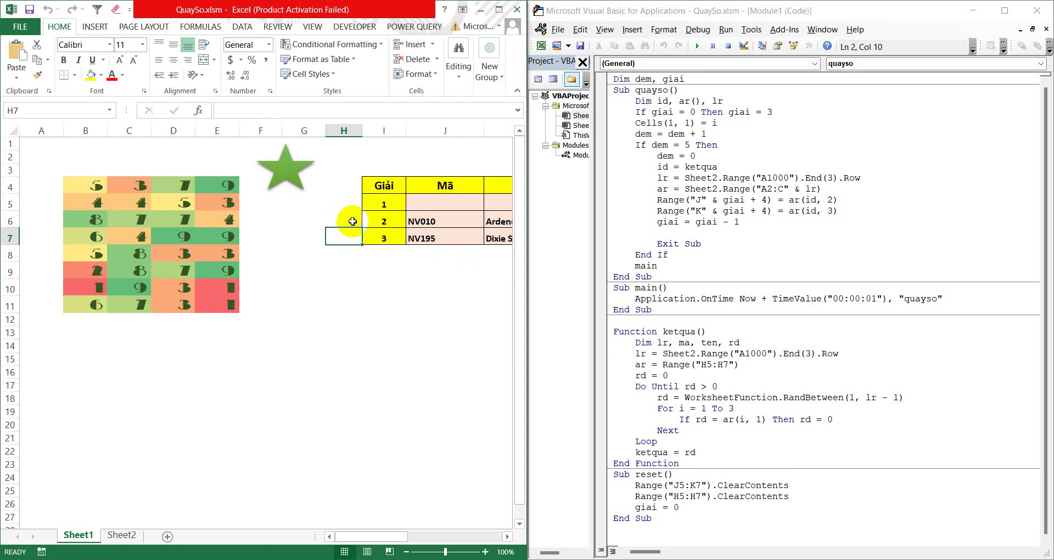
{"action": "left_click", "coordinate": [352, 221]}
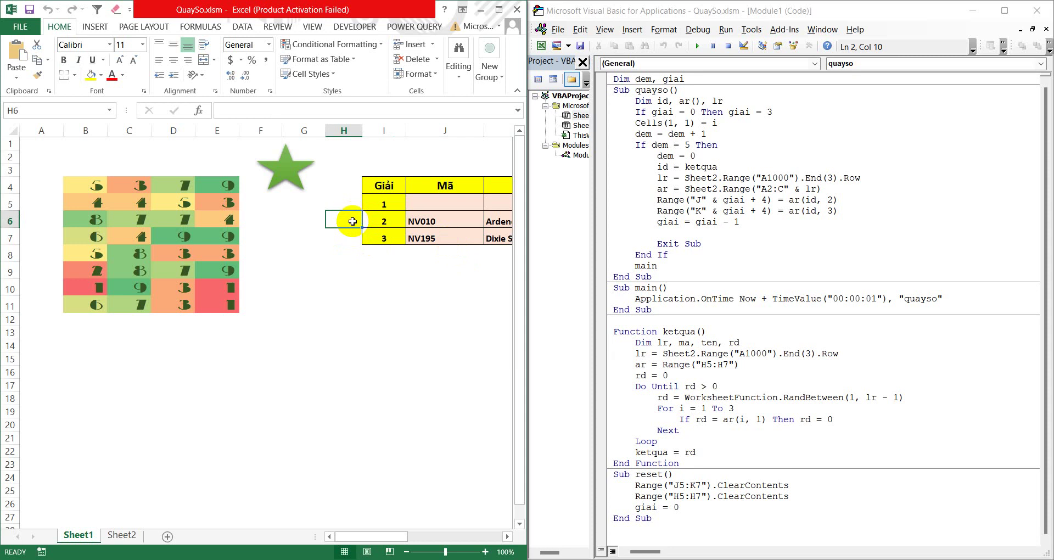
{"action": "left_click", "coordinate": [782, 222]}
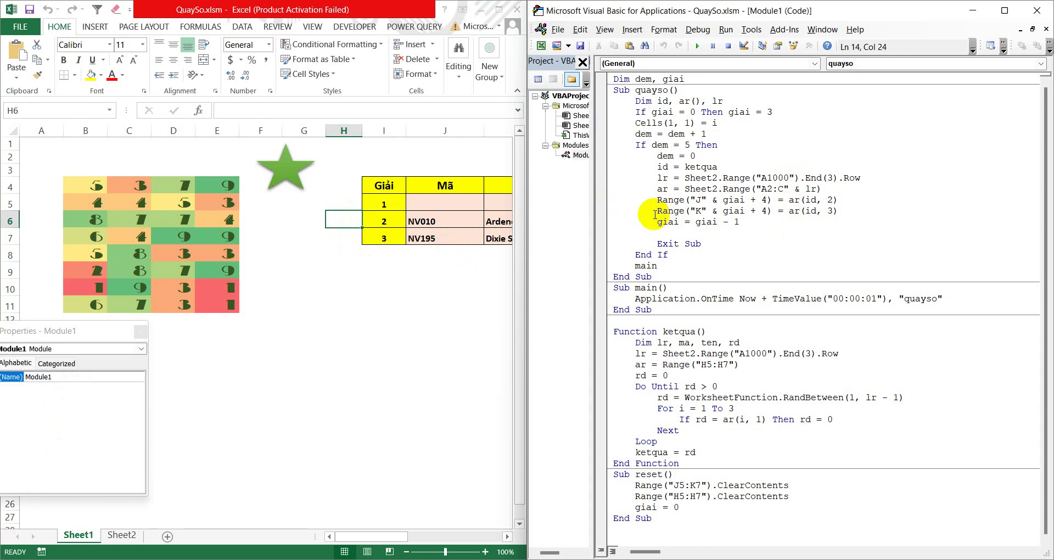
Add the line Range("H" & giai + 4) = id after giai = giai - 1, then switch to Excel.
{"action": "left_click", "coordinate": [679, 231]}
{"action": "type", "text": "range"}
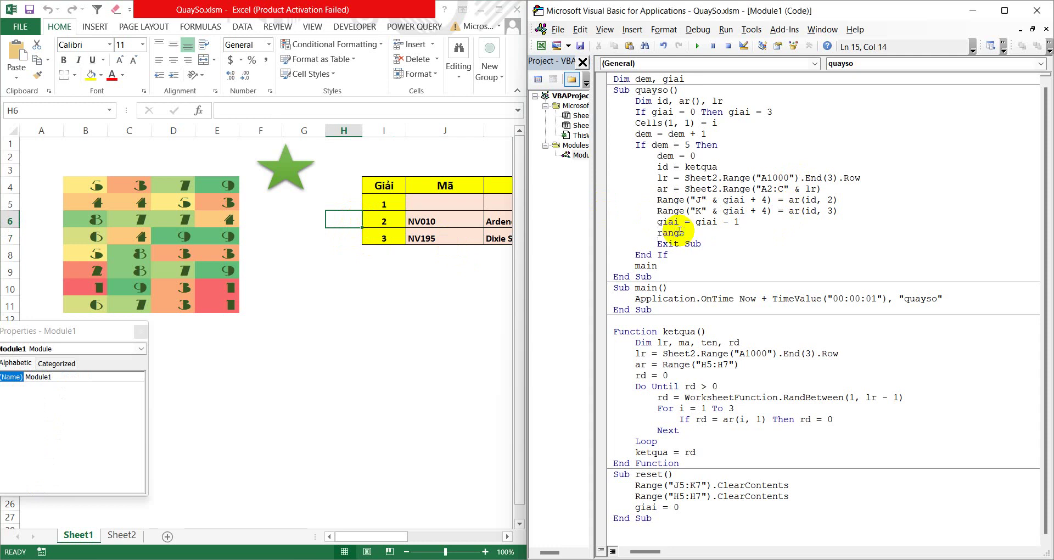
{"action": "type", "text": "(\"H\" & giai +"}
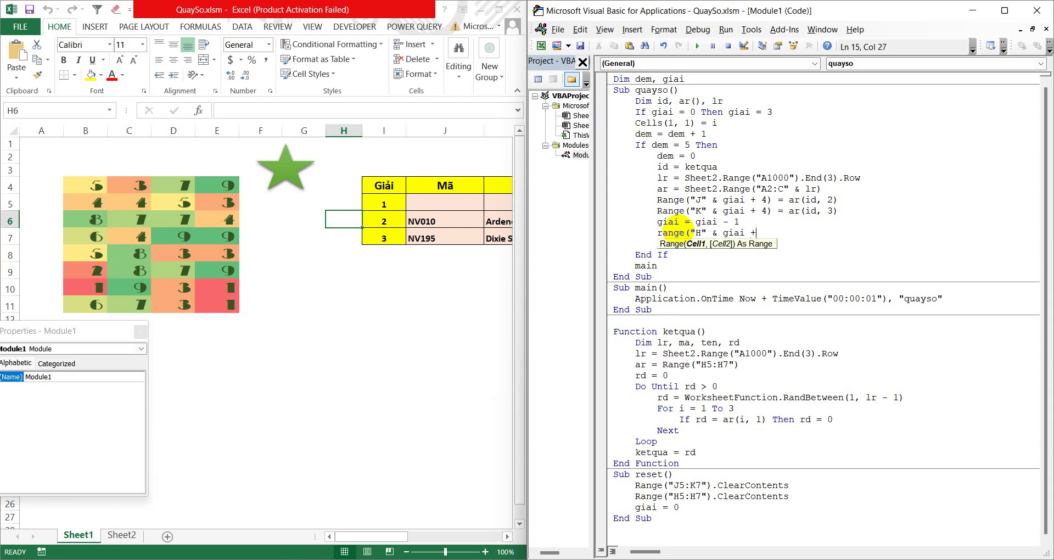
{"action": "type", "text": " 4) "}
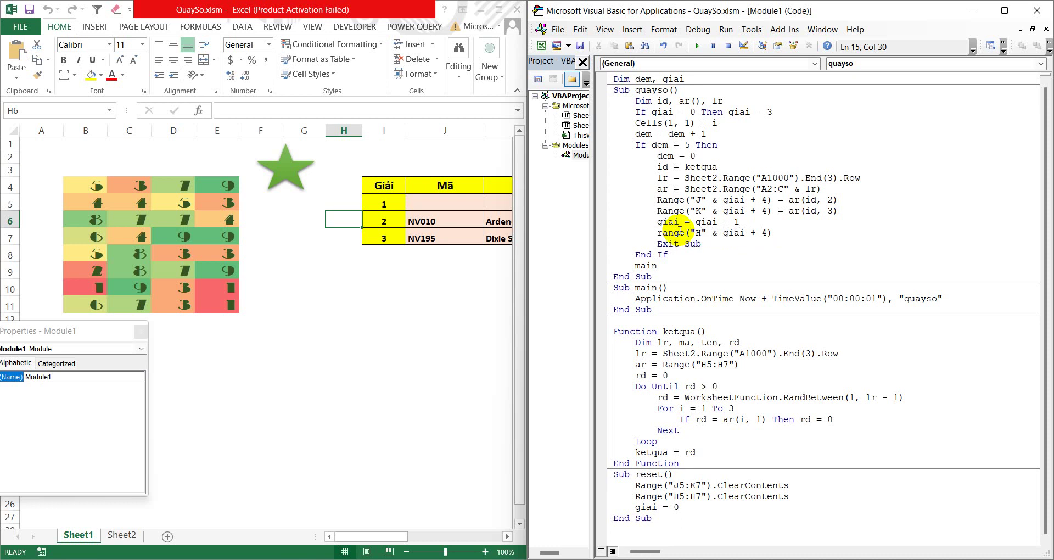
{"action": "type", "text": "= id"}
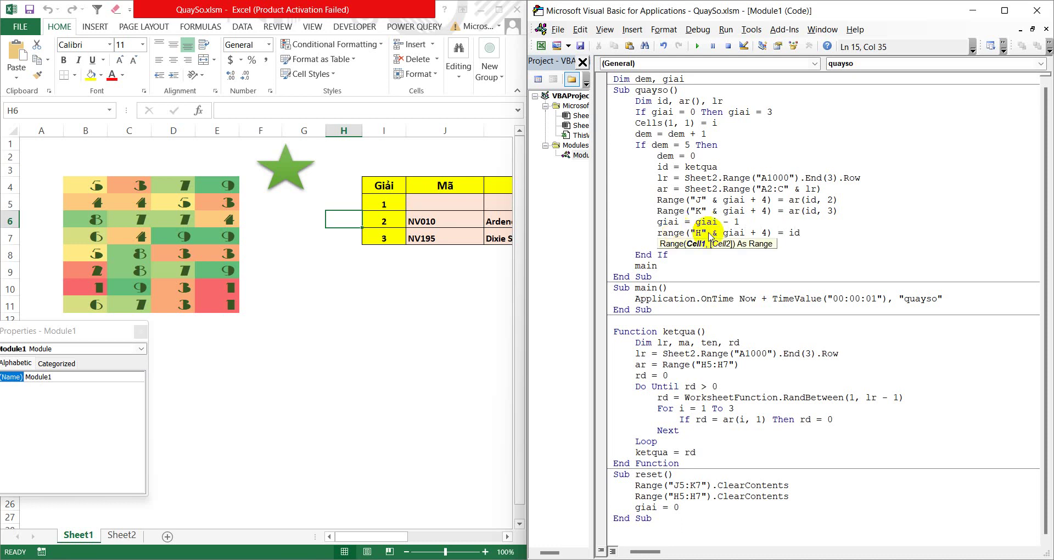
{"action": "key", "text": "Return"}
{"action": "type", "text": "Exit Sub"}
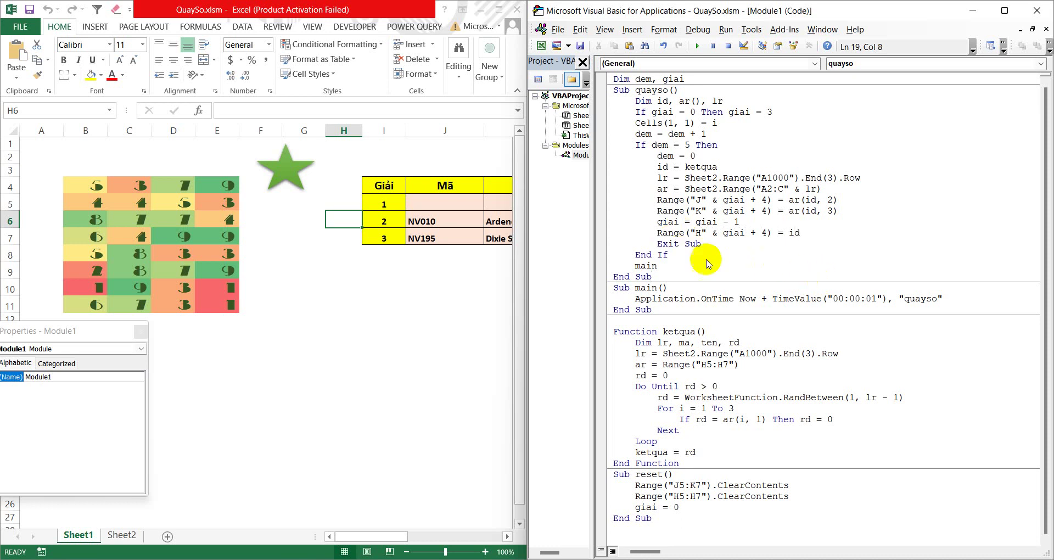
{"action": "left_click", "coordinate": [658, 276]}
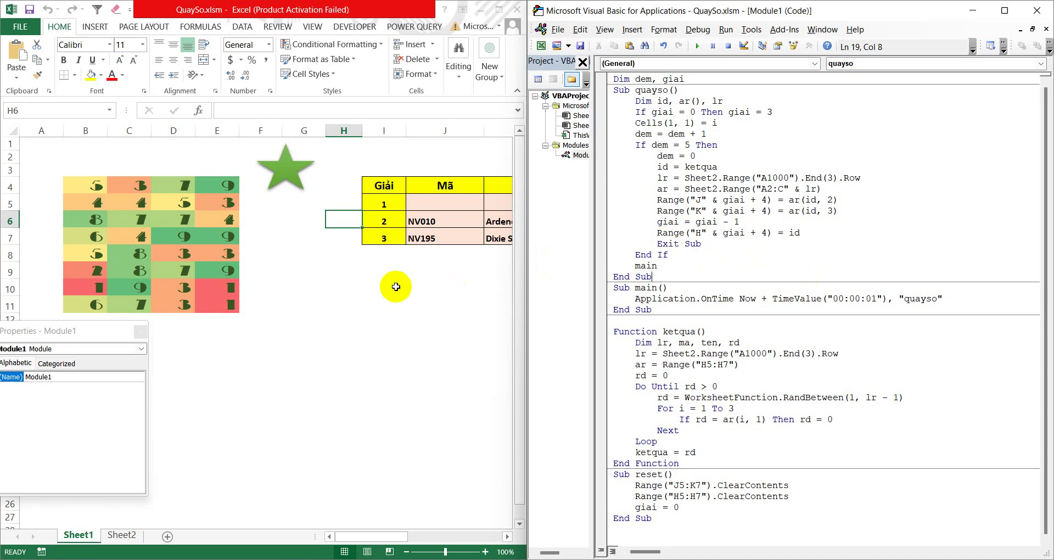
{"action": "left_click", "coordinate": [499, 11]}
Maximize Excel, reset, and draw a prize 3 winner, checking the IDs in column H.
{"action": "left_click", "coordinate": [498, 11]}
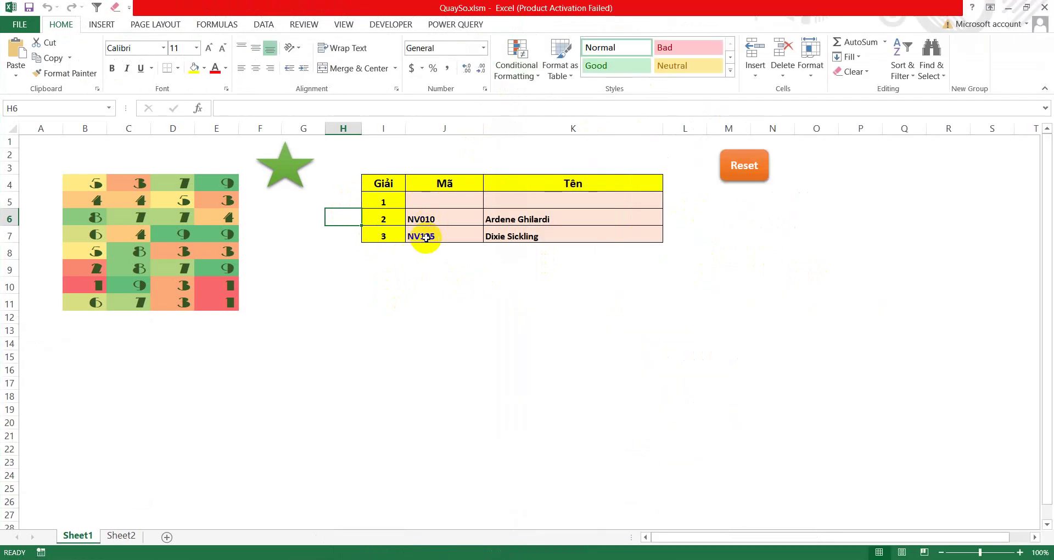
{"action": "left_click", "coordinate": [739, 165]}
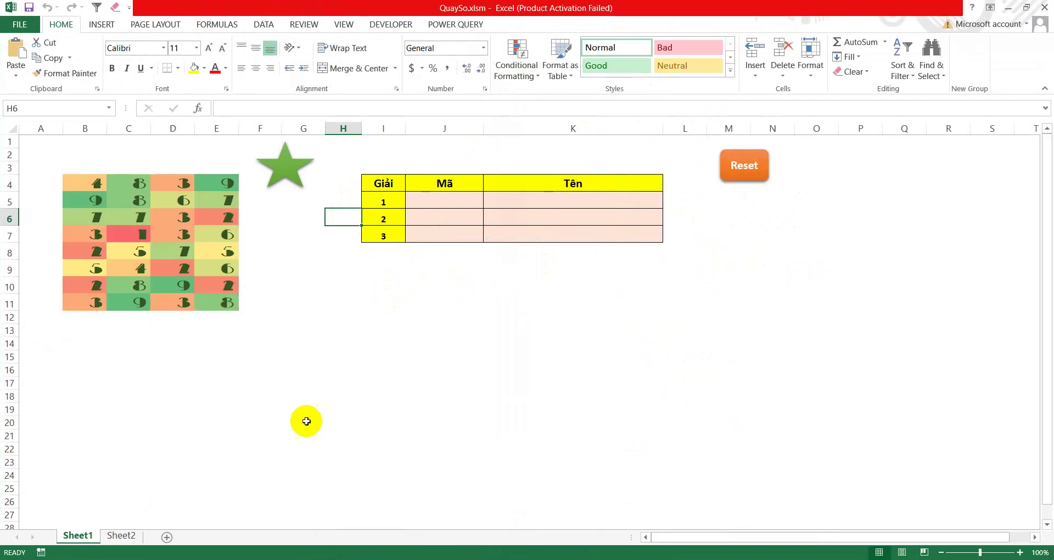
{"action": "left_click", "coordinate": [295, 167]}
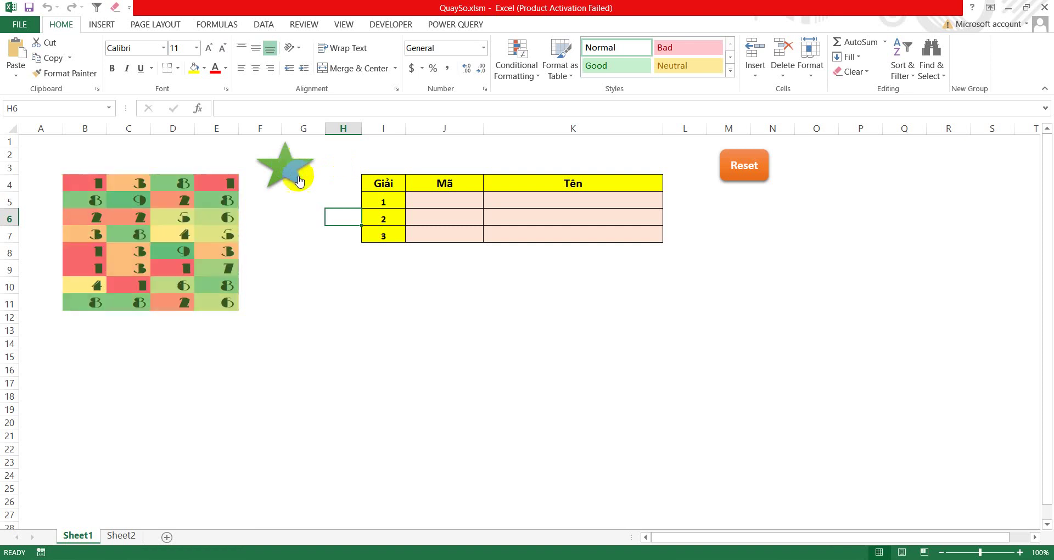
{"action": "left_click", "coordinate": [352, 234]}
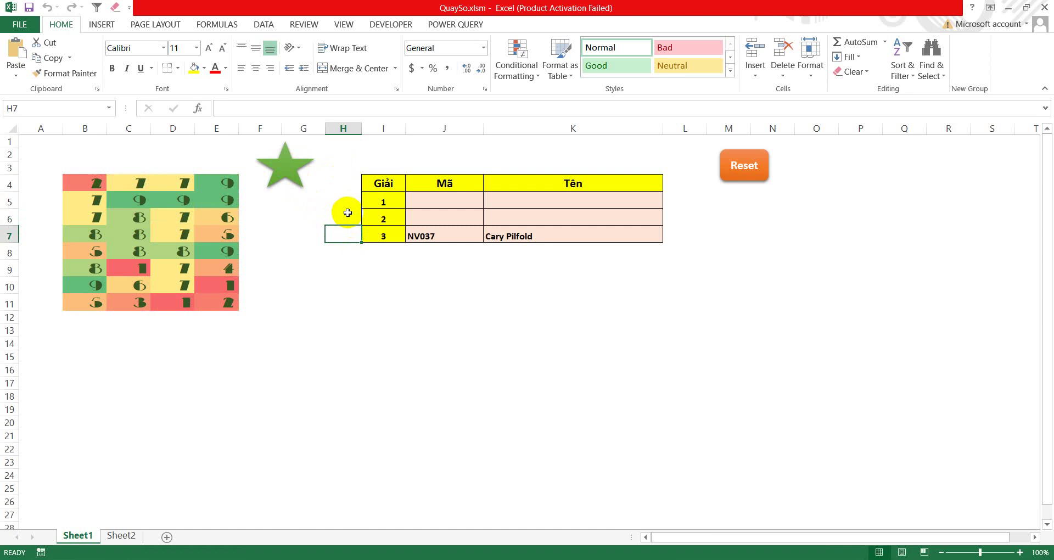
{"action": "left_click", "coordinate": [348, 216]}
{"action": "left_click", "coordinate": [348, 229]}
{"action": "left_click", "coordinate": [350, 210]}
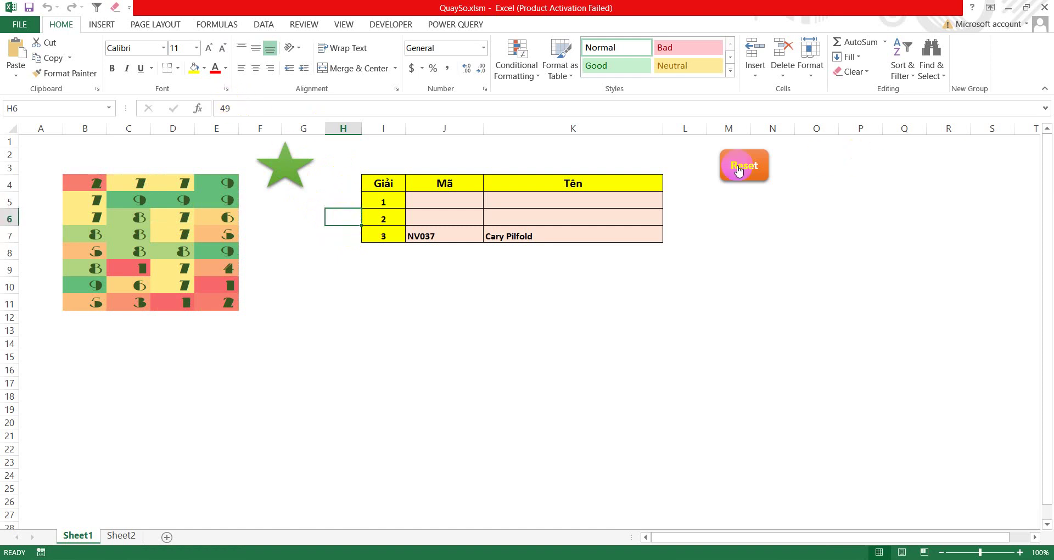
Reset the draw results again and check the IDs in H7 and H6.
{"action": "left_click", "coordinate": [737, 165]}
{"action": "left_click", "coordinate": [348, 235]}
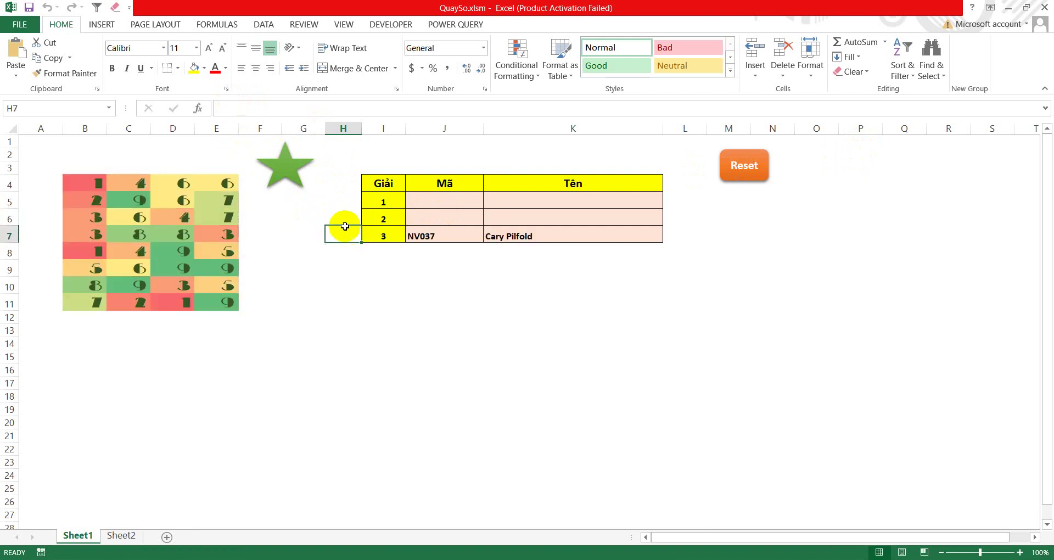
{"action": "left_click", "coordinate": [345, 216]}
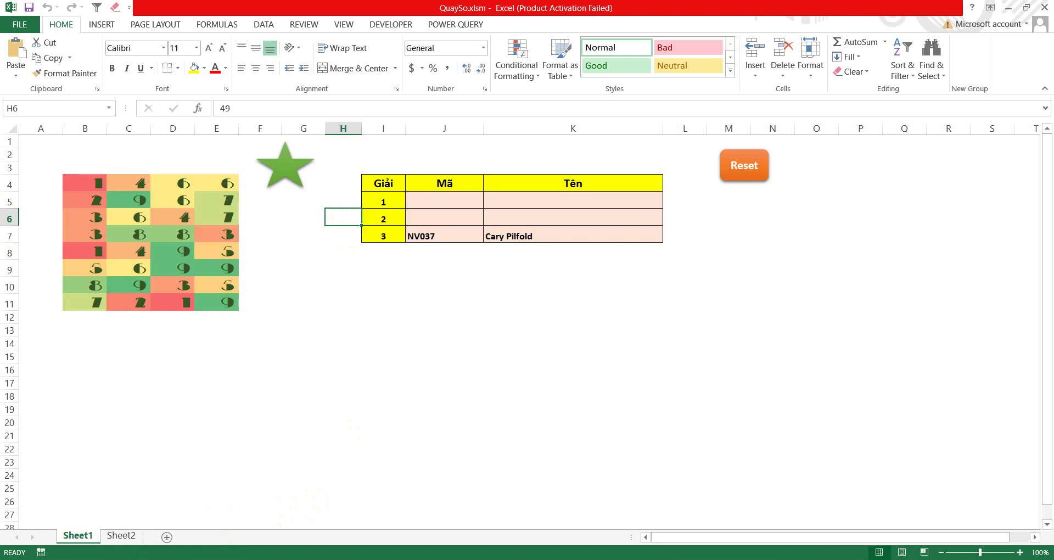
Move the Range("H" & giai + 4) = id line above giai = giai - 1, then return to Excel.
{"action": "left_click", "coordinate": [219, 537]}
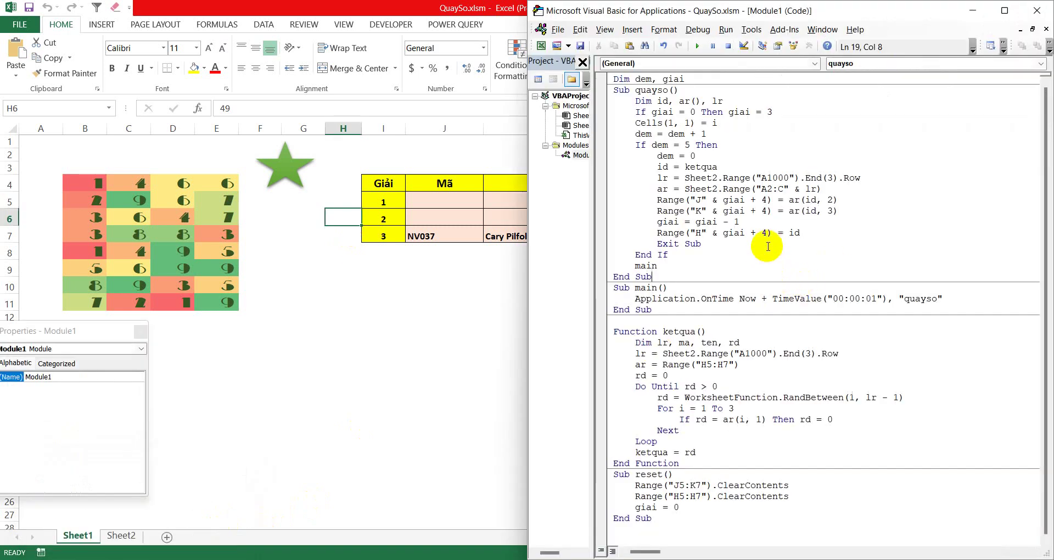
{"action": "left_click_drag", "start_coordinate": [657, 222], "coordinate": [767, 212]}
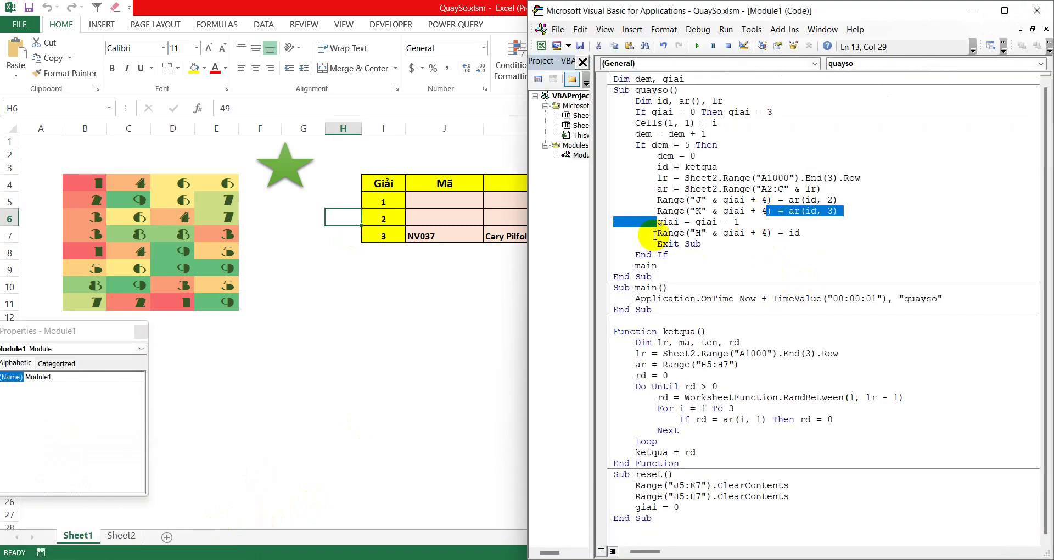
{"action": "left_click_drag", "start_coordinate": [656, 233], "coordinate": [820, 232]}
{"action": "key", "text": "Delete"}
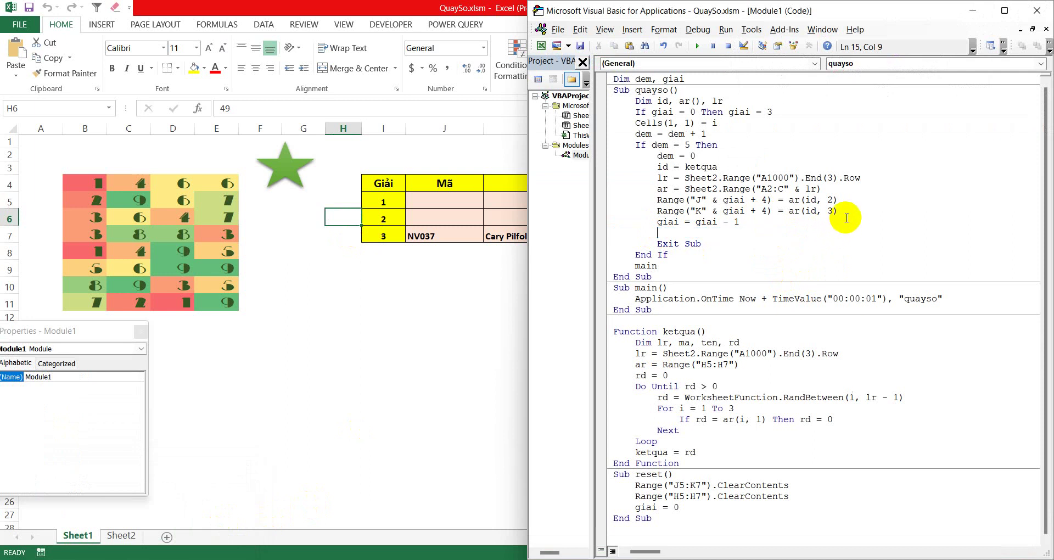
{"action": "key", "text": "Return"}
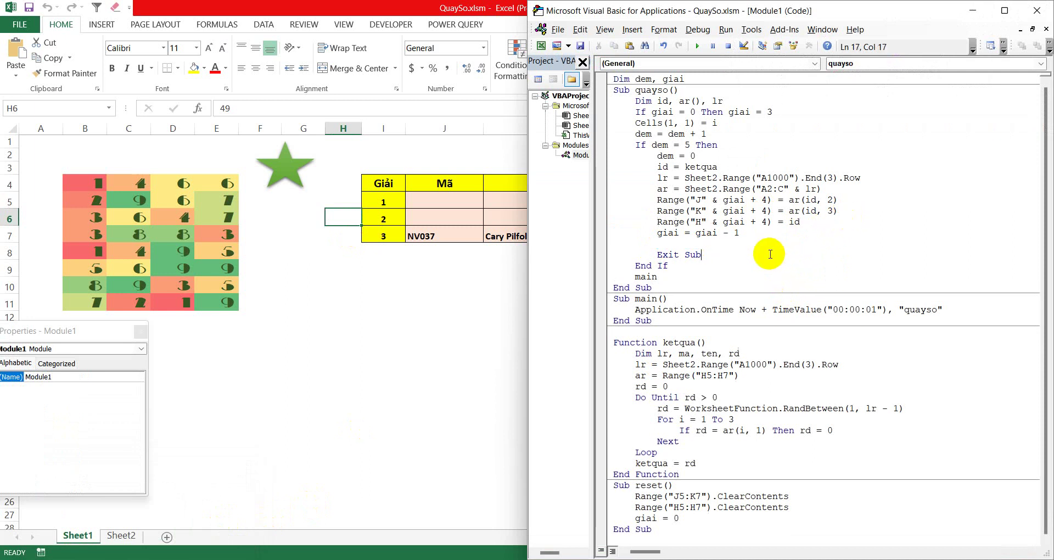
{"action": "left_click", "coordinate": [443, 276]}
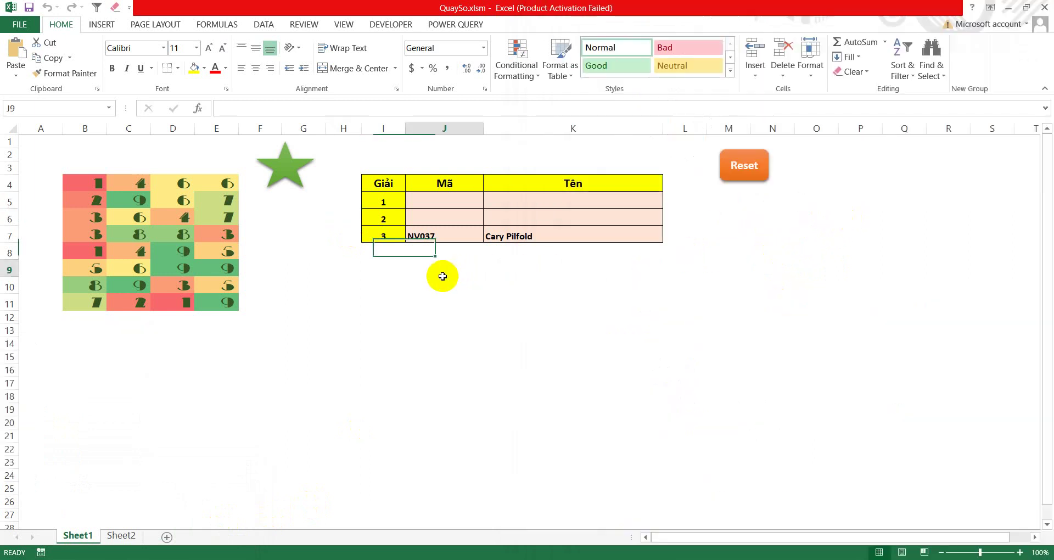
Reset the table and draw prize 3's winner (NV086), checking its ID in H7.
{"action": "left_click", "coordinate": [730, 175]}
{"action": "left_click", "coordinate": [288, 170]}
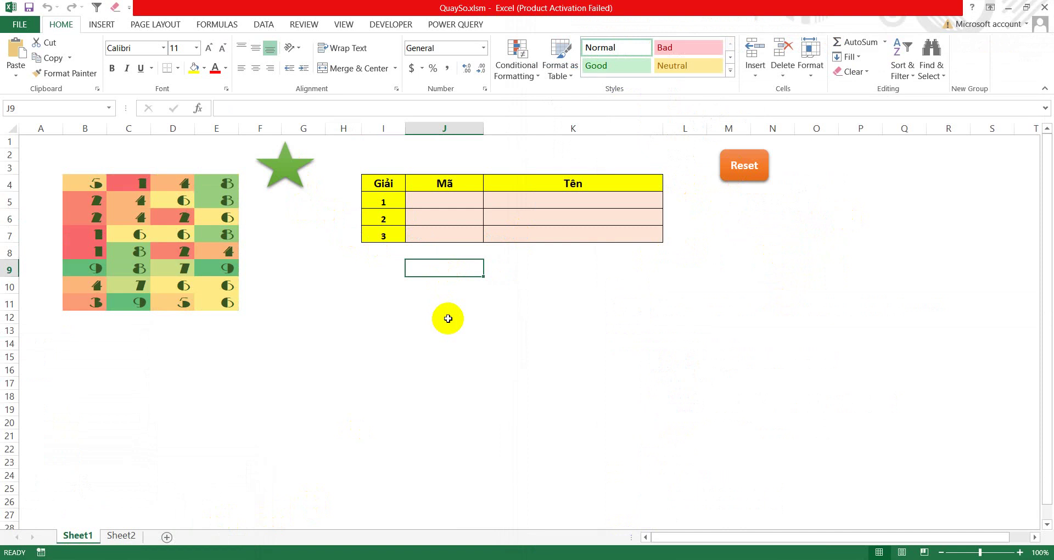
{"action": "left_click", "coordinate": [349, 233]}
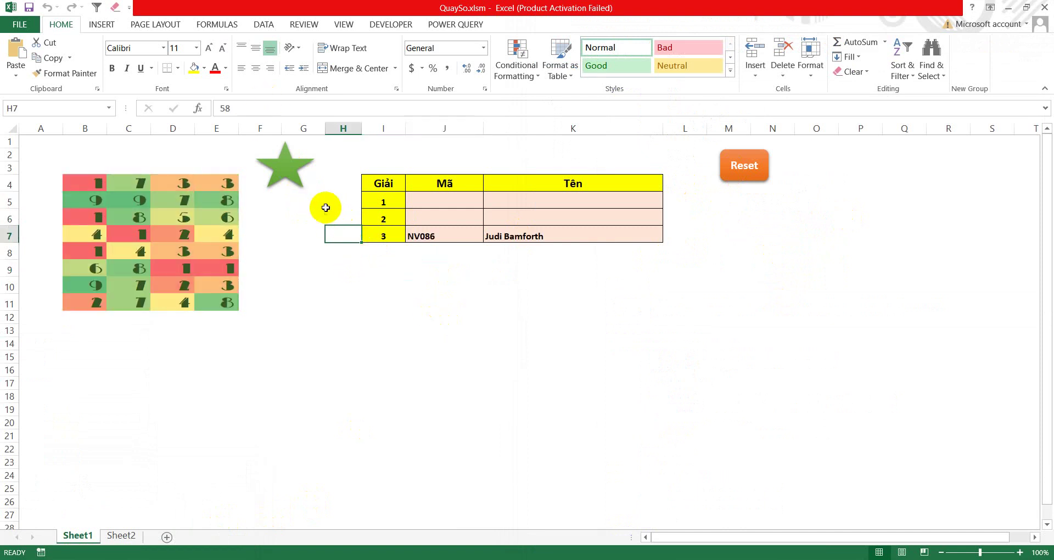
Draw prize 2's winner (NV058), check H6 and H5, then draw prize 1.
{"action": "left_click", "coordinate": [283, 170]}
{"action": "left_click", "coordinate": [341, 215]}
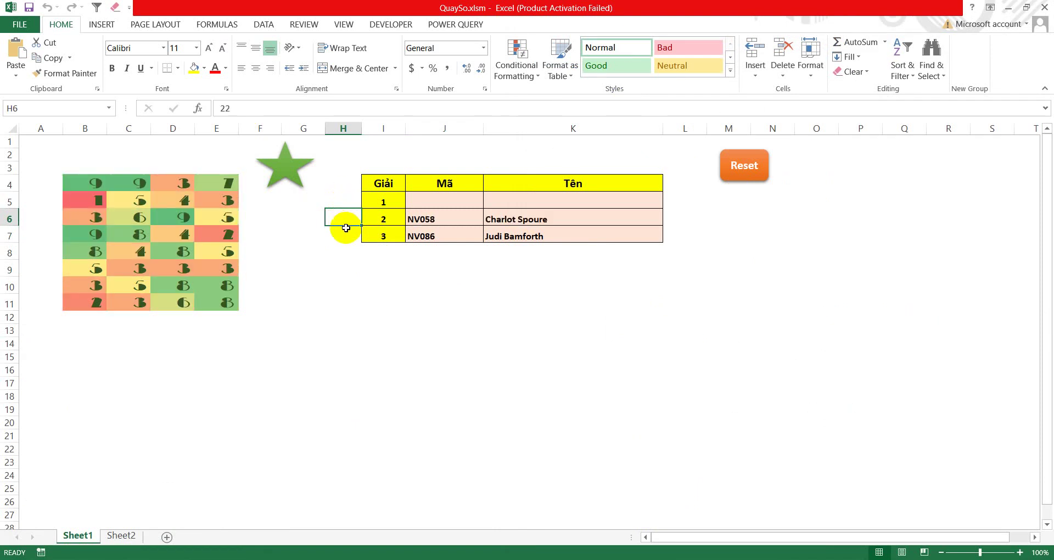
{"action": "left_click", "coordinate": [350, 199]}
{"action": "left_click", "coordinate": [289, 174]}
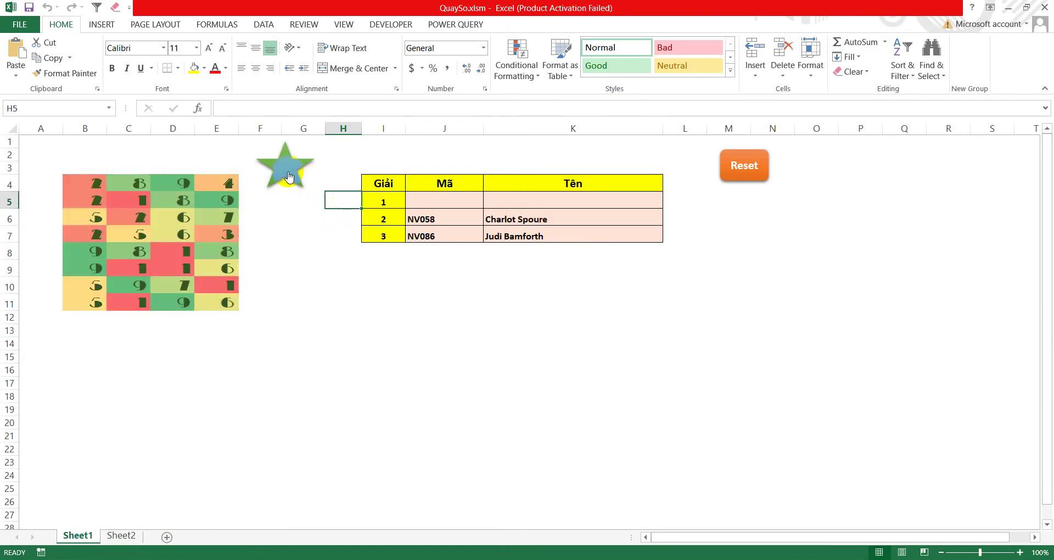